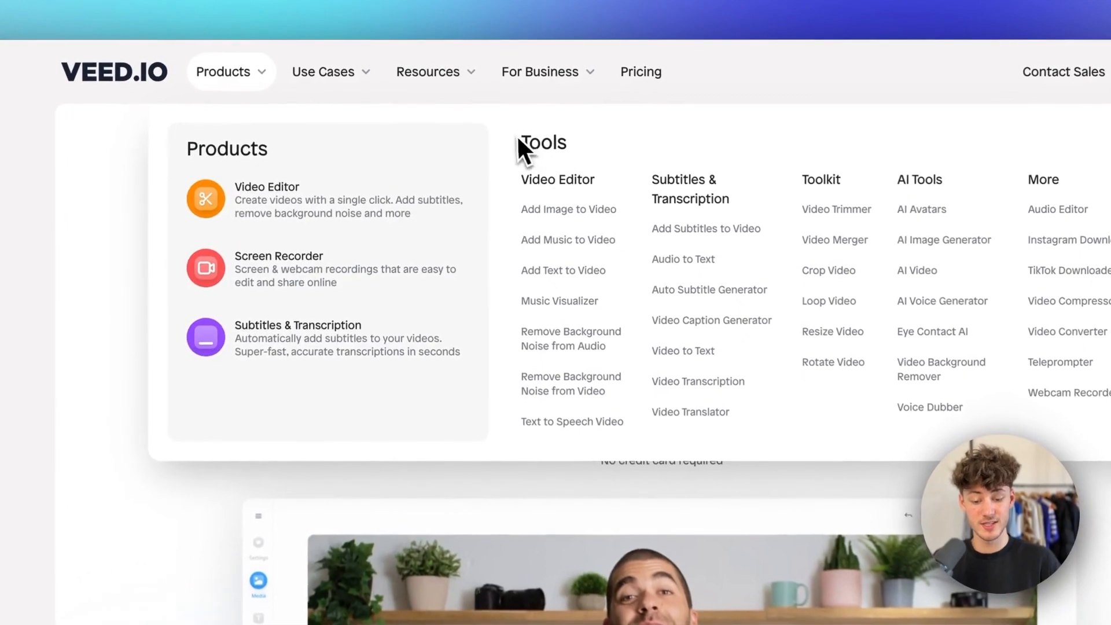
Open the complete tools overview and browse the popular tools offered for video and audio editing.
click(607, 137)
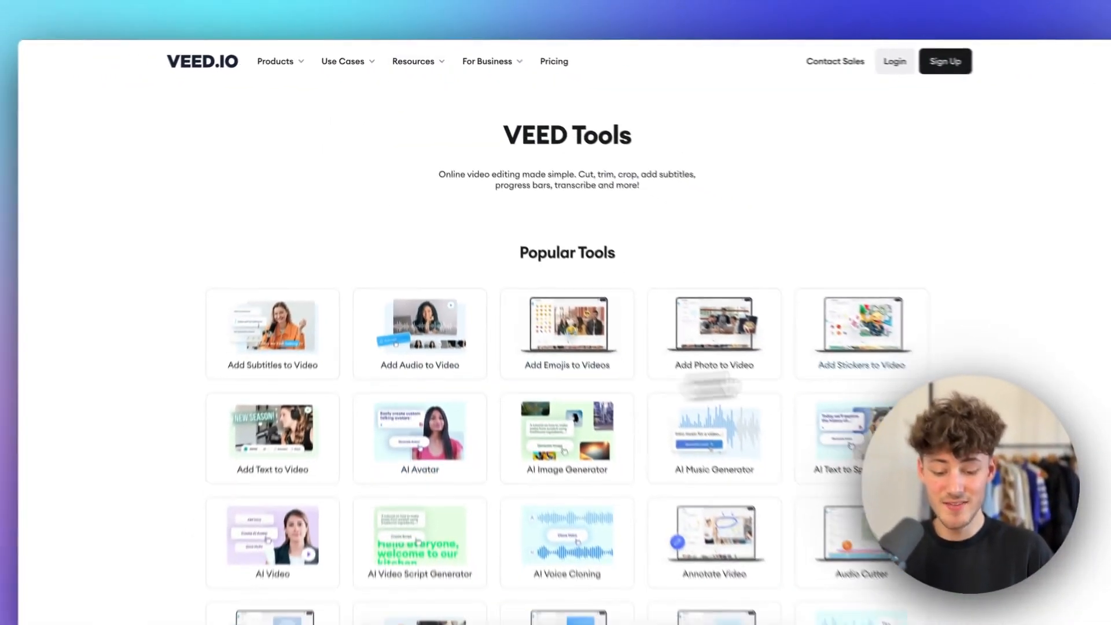
scroll(825, 373, down, 10)
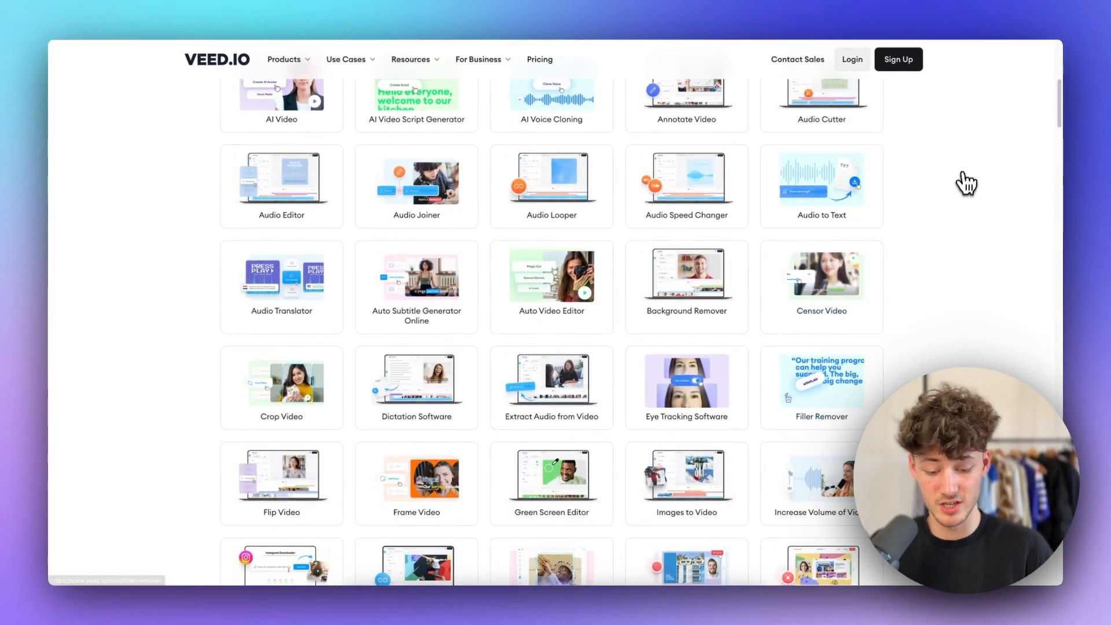
scroll(965, 184, down, 5)
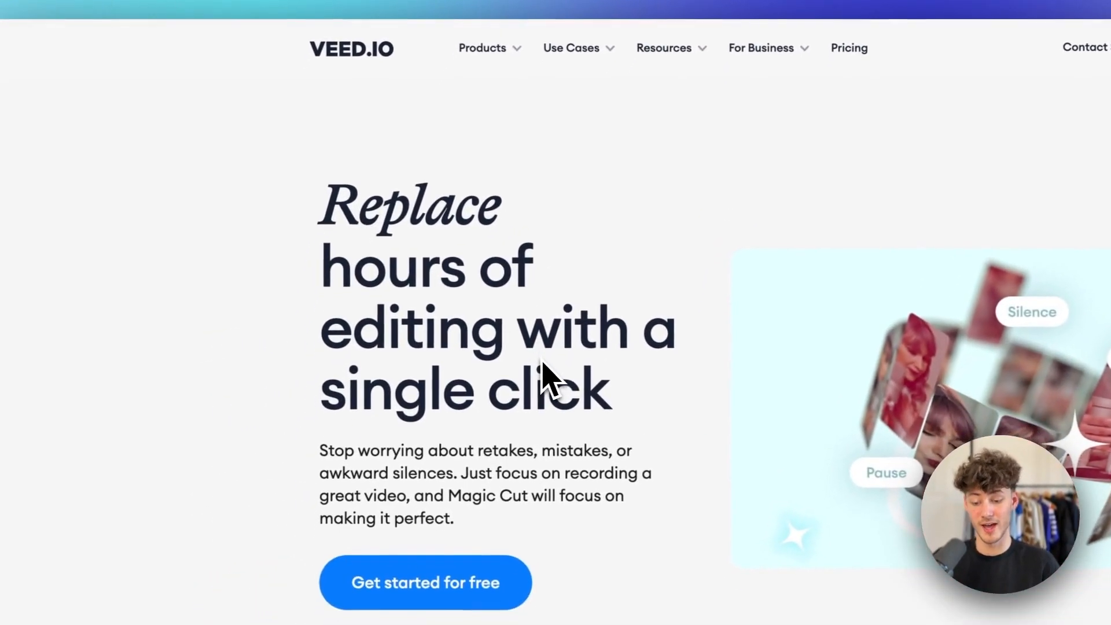
Examine the Magic Cut page's estimate of time and clicks saved on a 30 min video.
scroll(419, 301, down, 10)
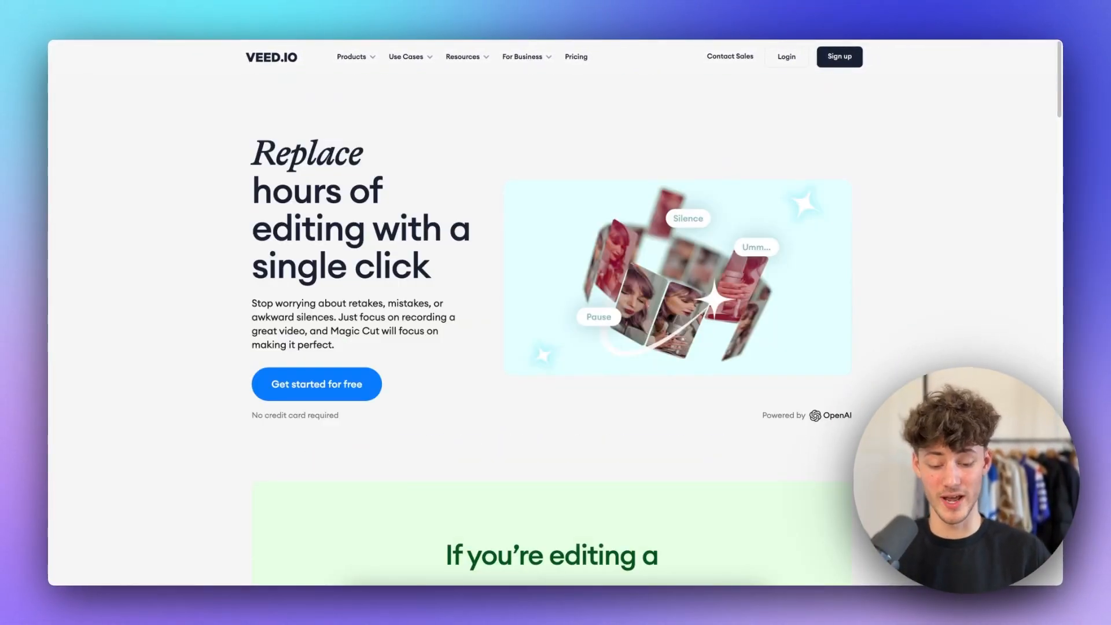
scroll(550, 347, down, 5)
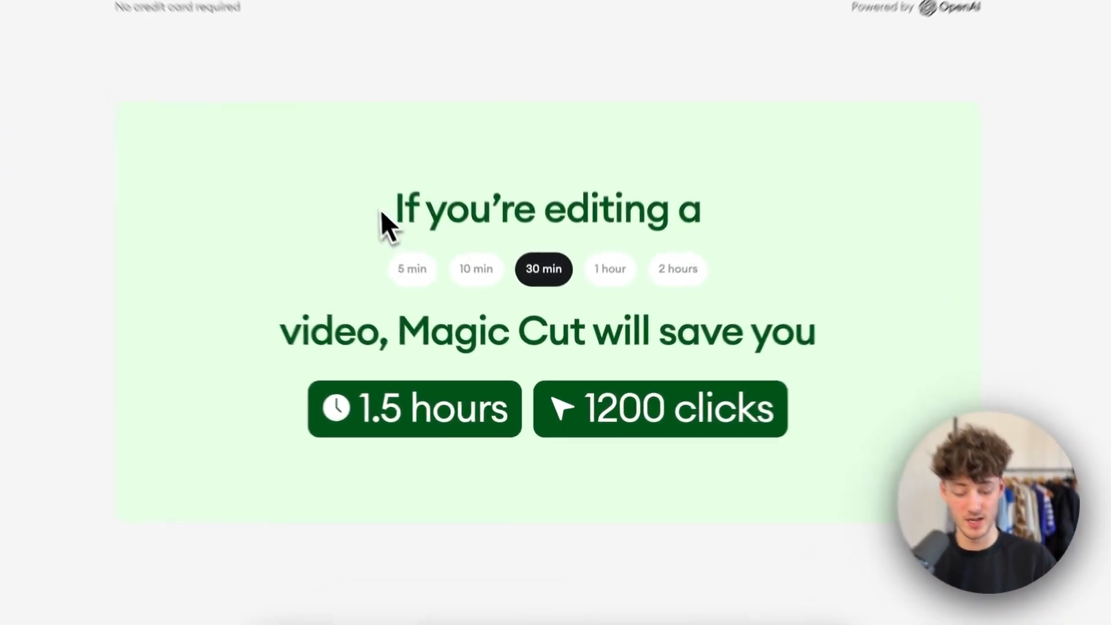
drag(444, 290, 682, 299)
click(758, 205)
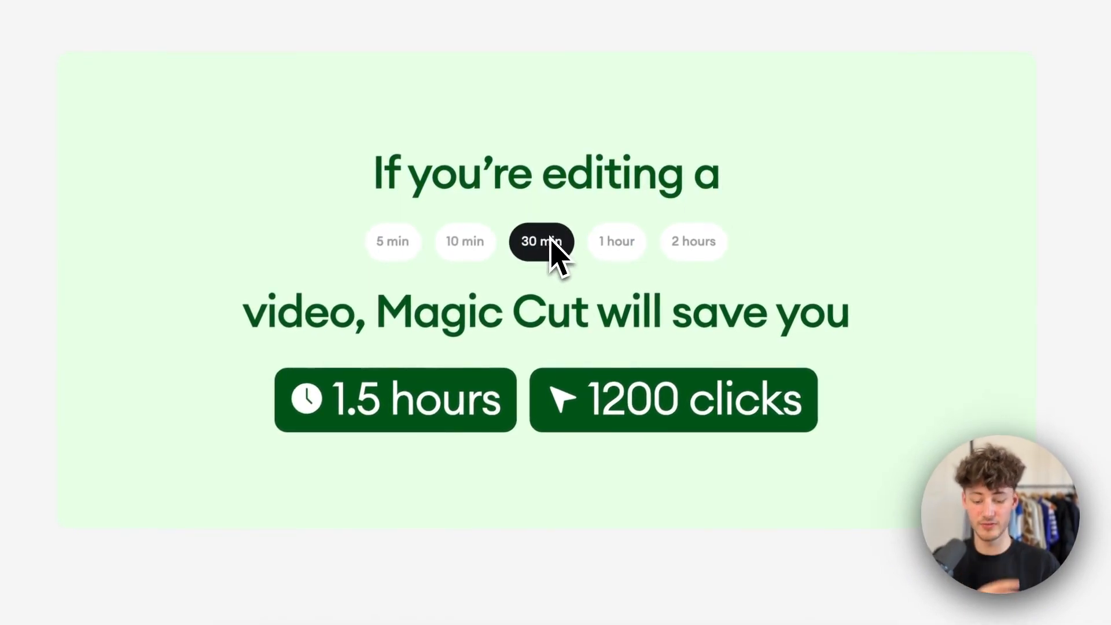
drag(370, 316, 582, 316)
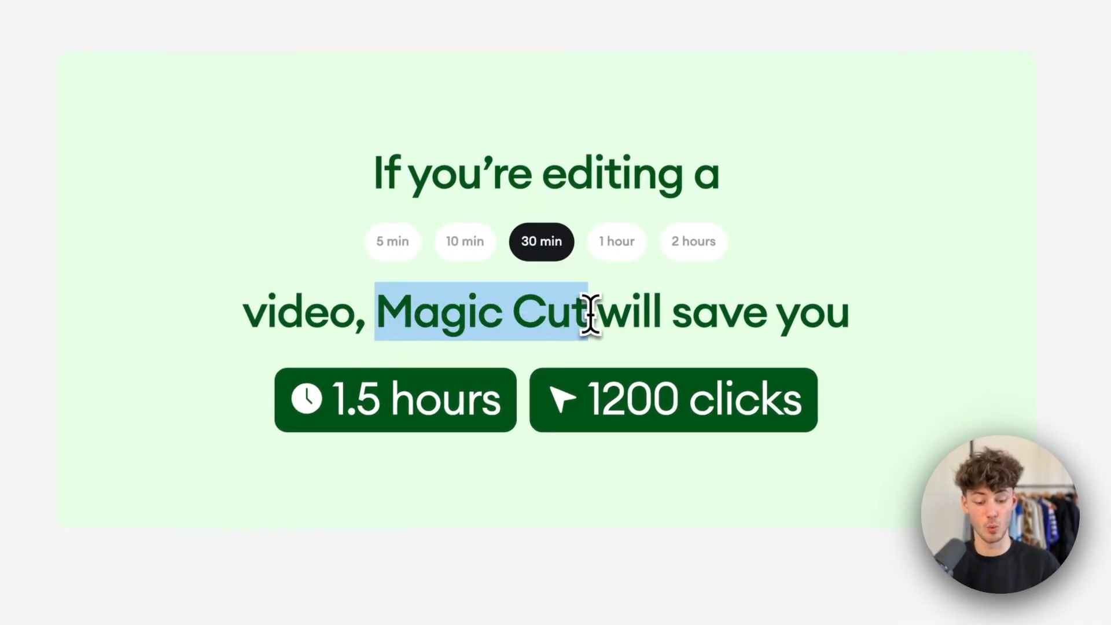
click(590, 318)
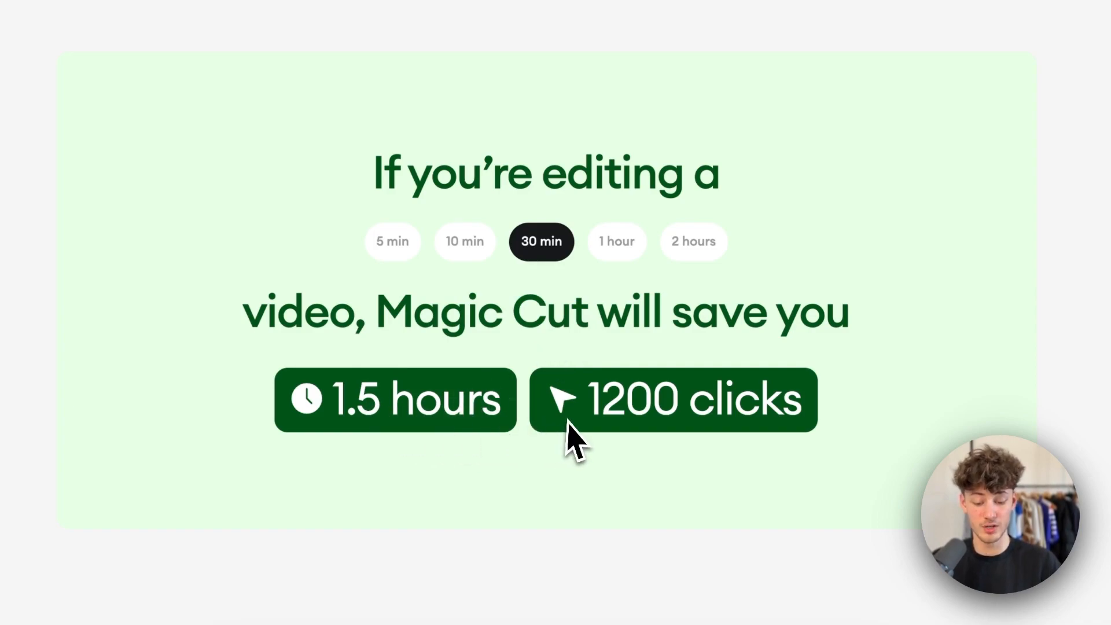
drag(597, 399, 693, 408)
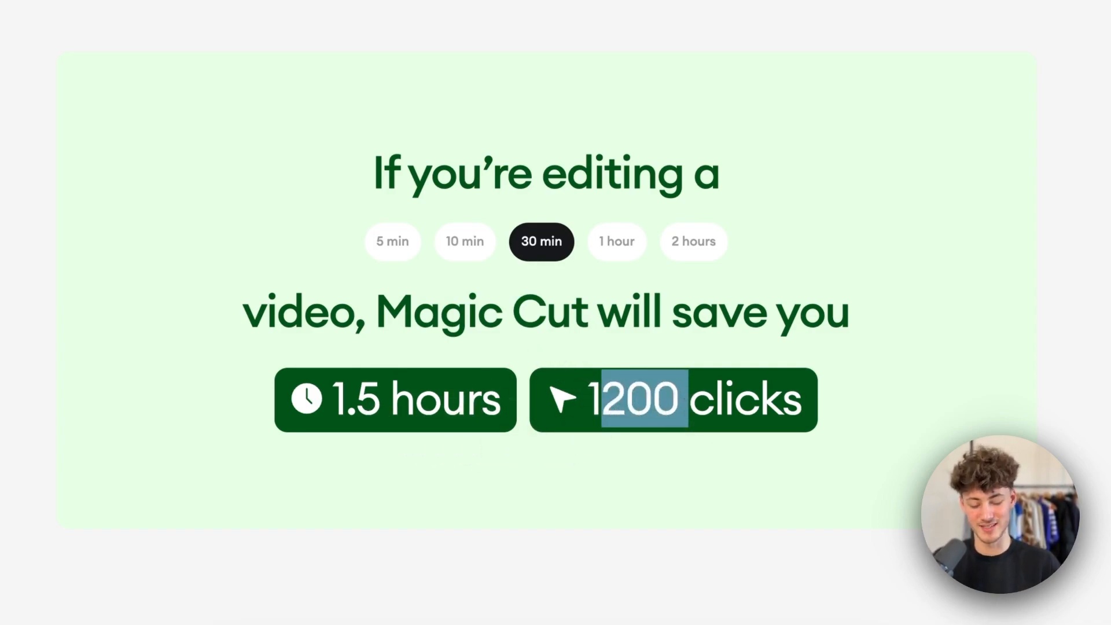
triple_click(693, 401)
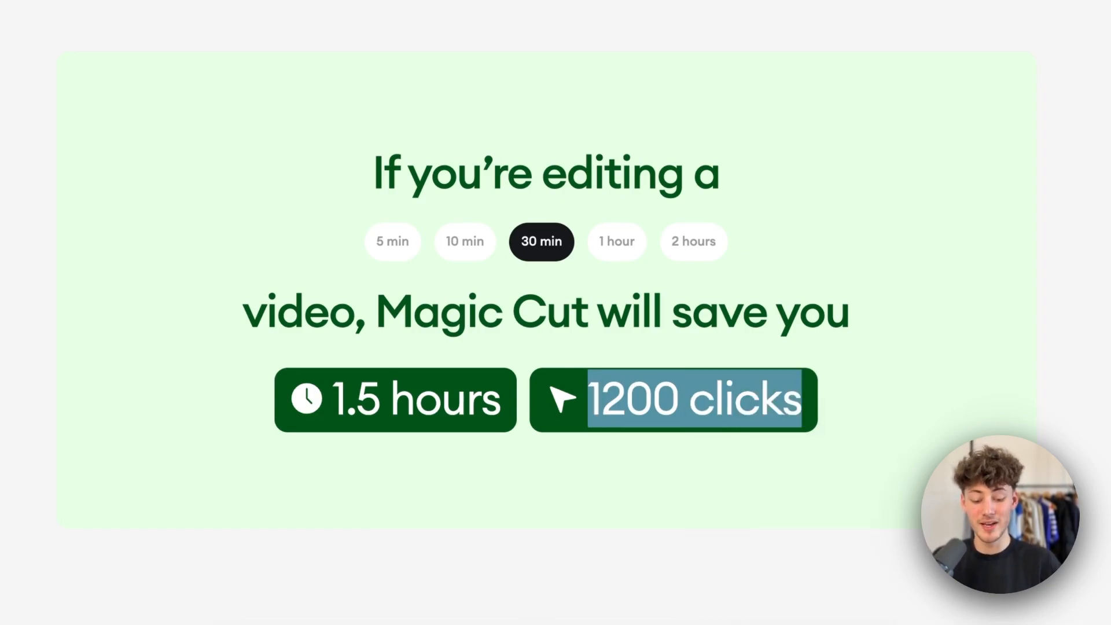
click(711, 497)
Review the Magic Cut sections on filler words, silences and mistakes, and return to the home page.
scroll(712, 496, down, 10)
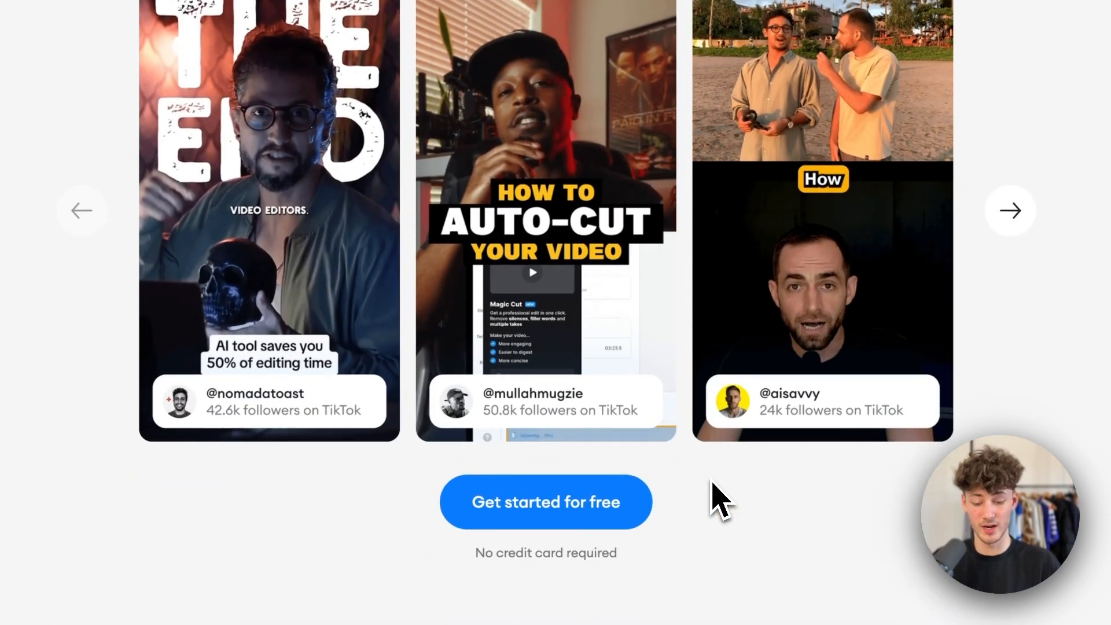
scroll(727, 520, up, 12)
scroll(727, 519, up, 3)
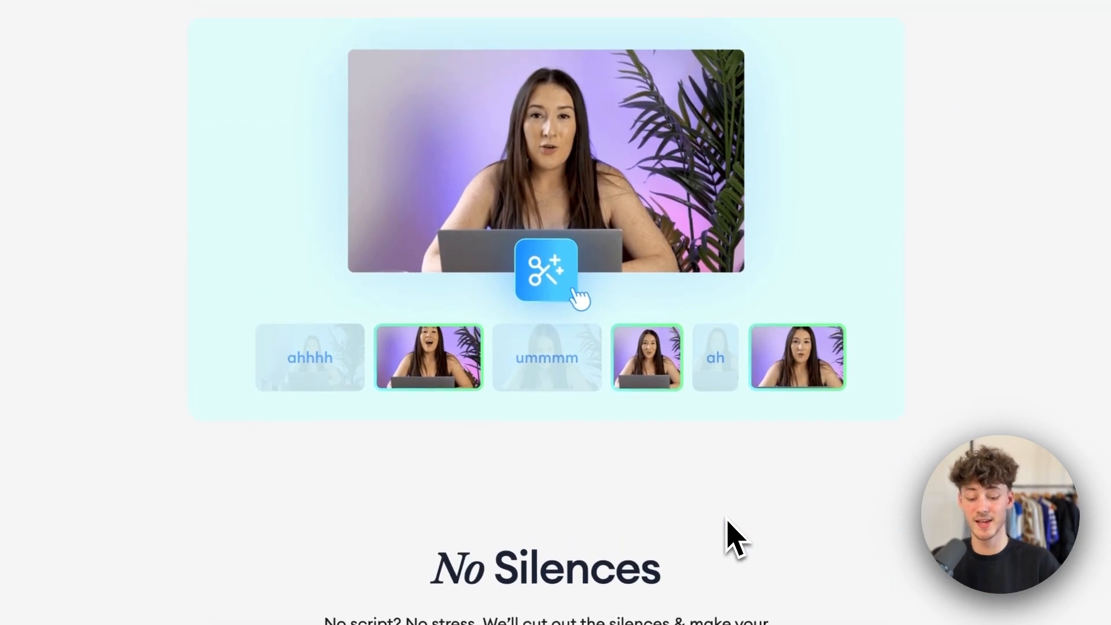
drag(480, 132, 682, 132)
triple_click(703, 132)
scroll(705, 20, down, 4)
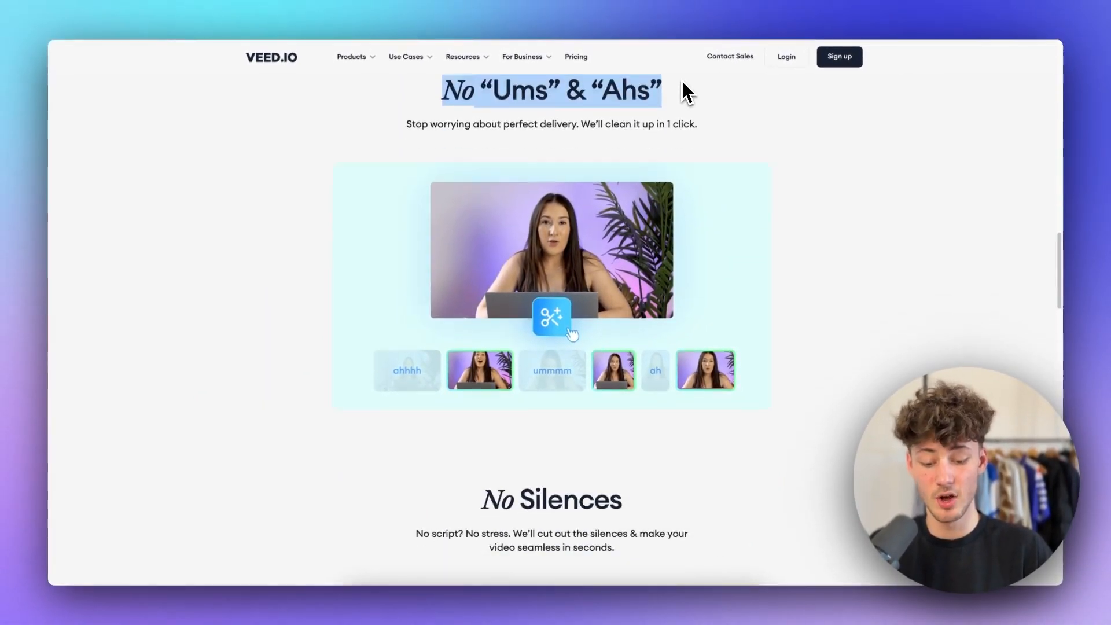
right_click(484, 297)
click(686, 290)
scroll(686, 290, down, 10)
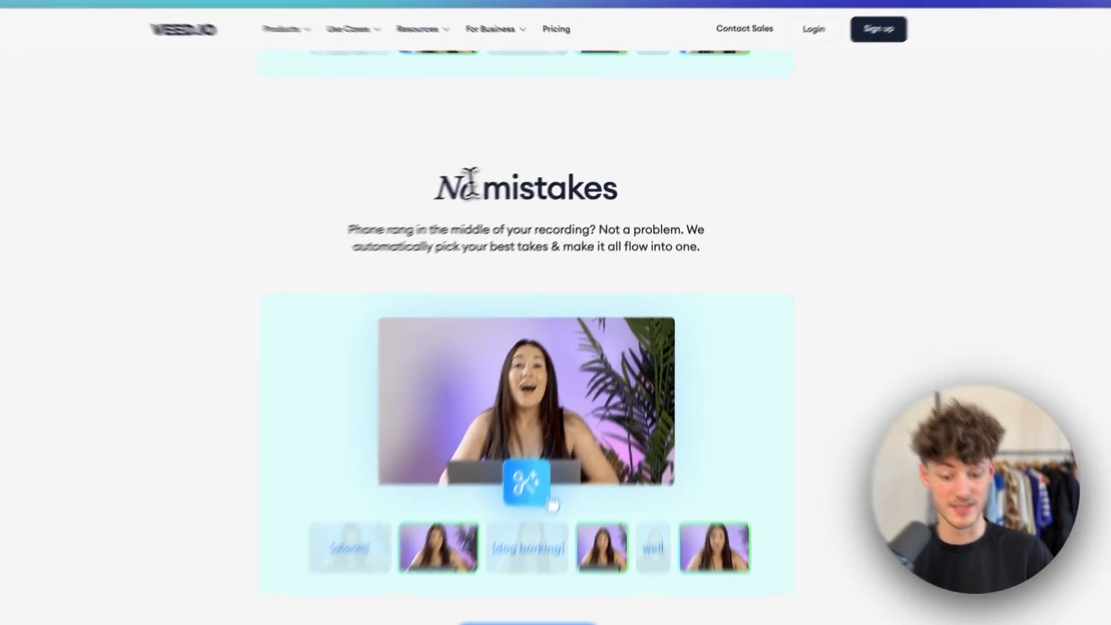
drag(471, 176, 612, 196)
click(613, 195)
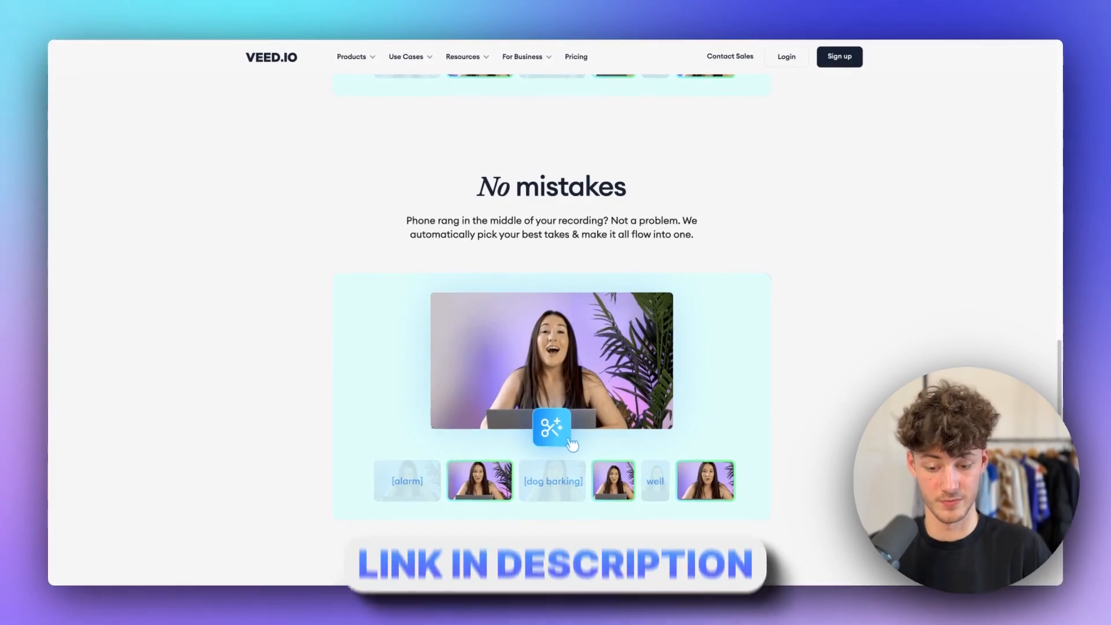
scroll(555, 289, up, 15)
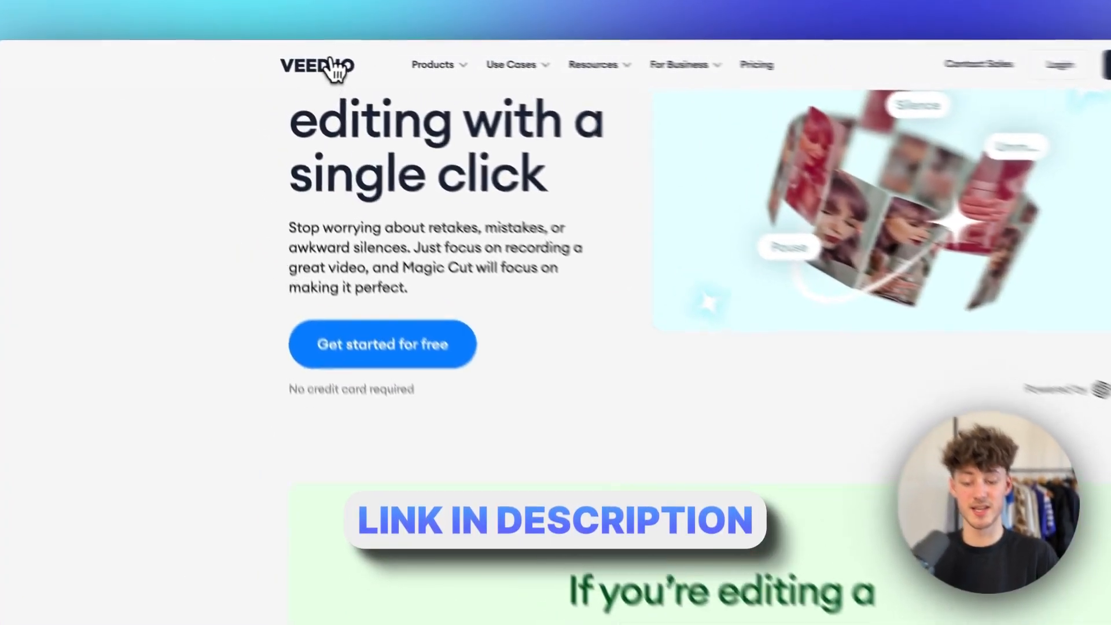
click(271, 56)
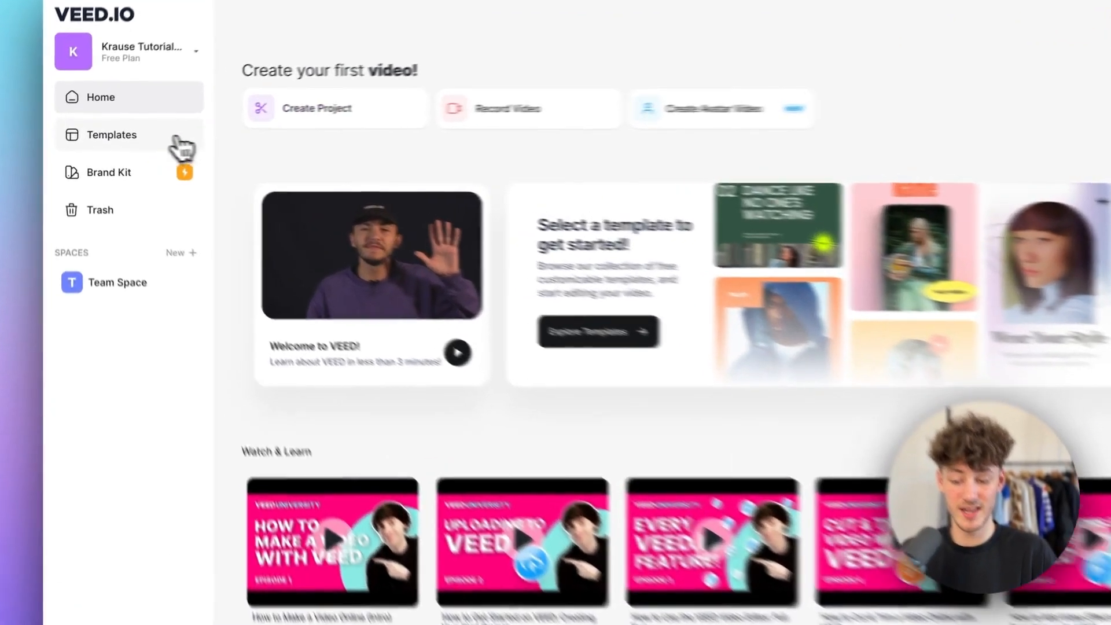
Open the template library and browse its categories, from AI Avatars and Podcast to Marketing and Training.
click(142, 149)
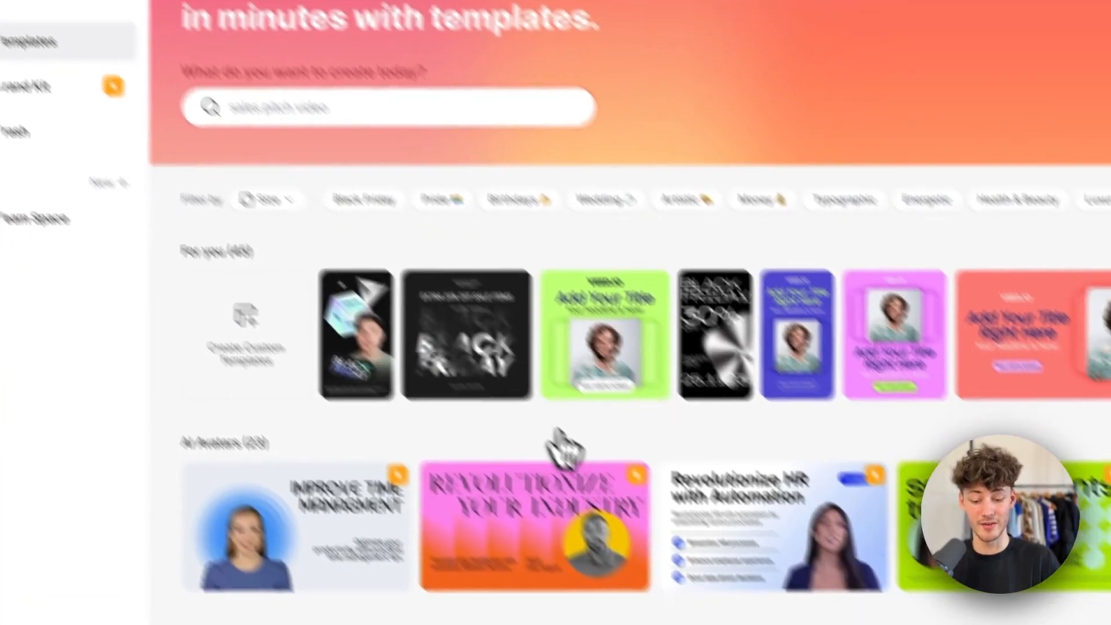
scroll(579, 335, down, 5)
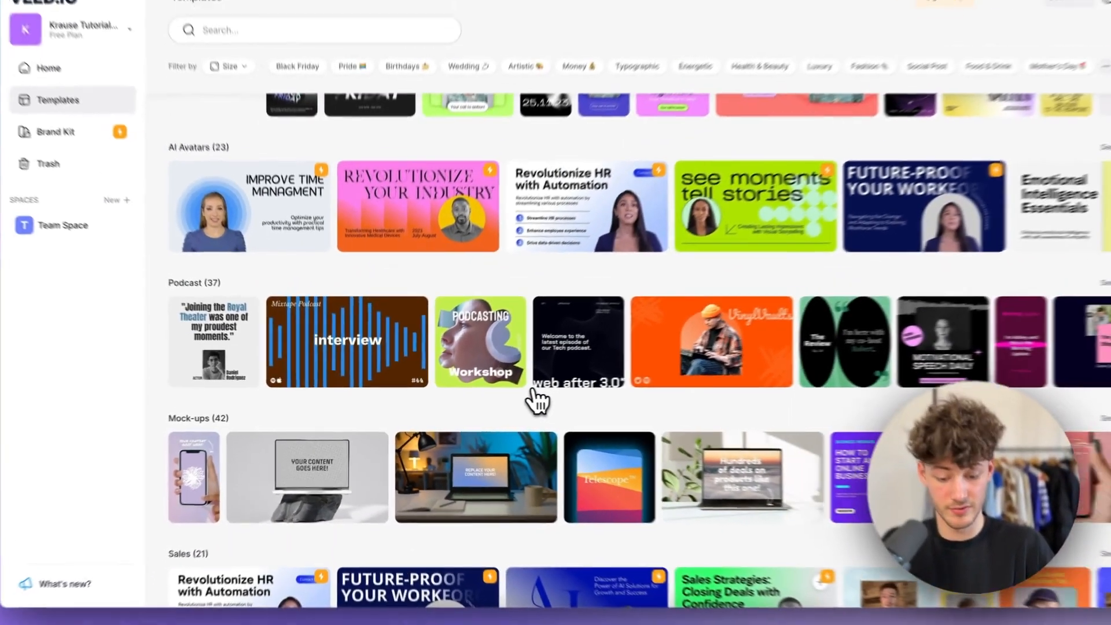
scroll(535, 400, down, 6)
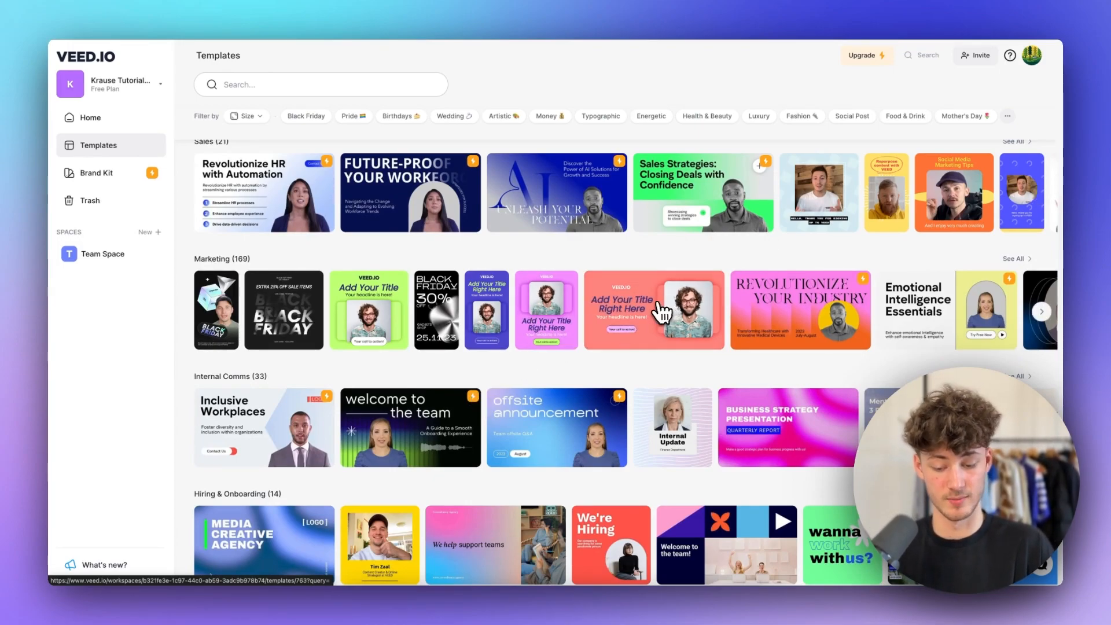
scroll(660, 313, up, 1)
scroll(295, 388, down, 5)
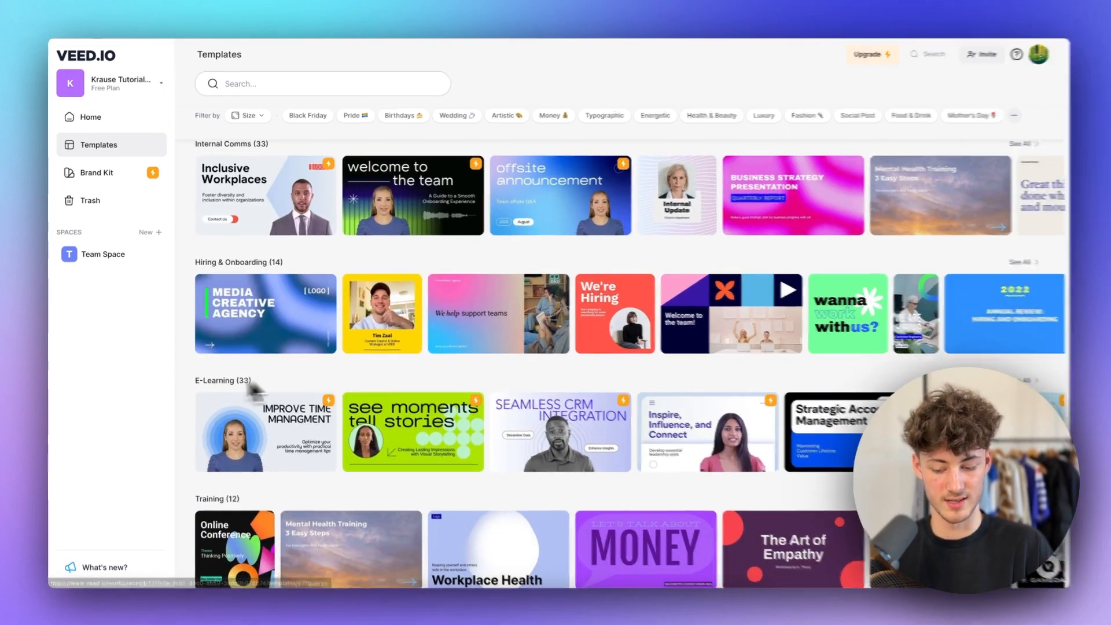
scroll(237, 266, up, 10)
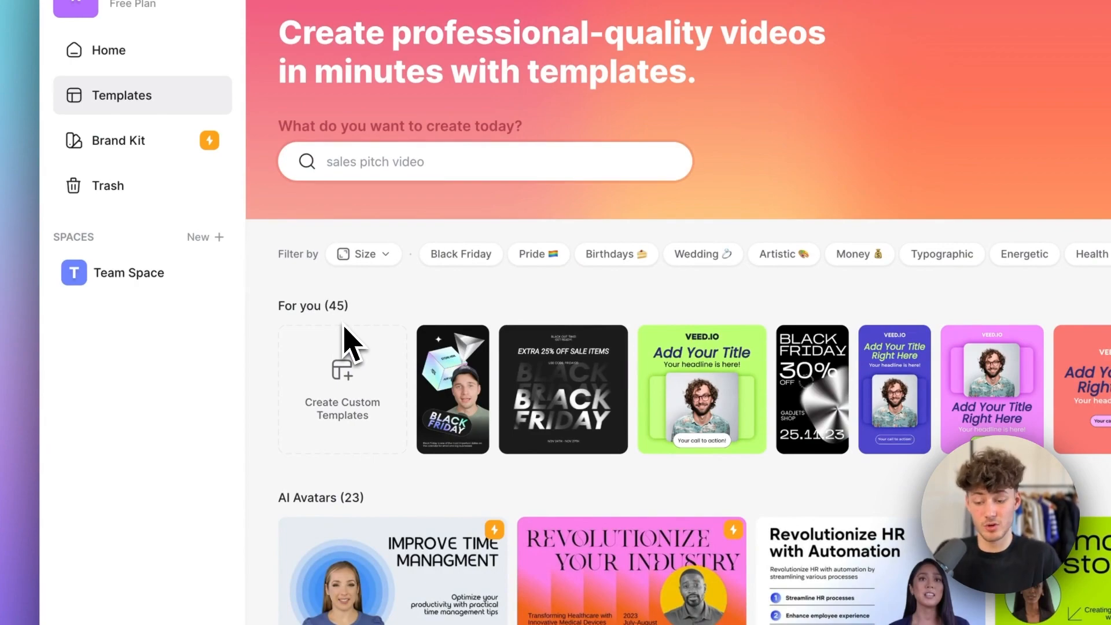
Create a new project from the dashboard and add the first stock video, the aerial clip of beach waves.
click(174, 55)
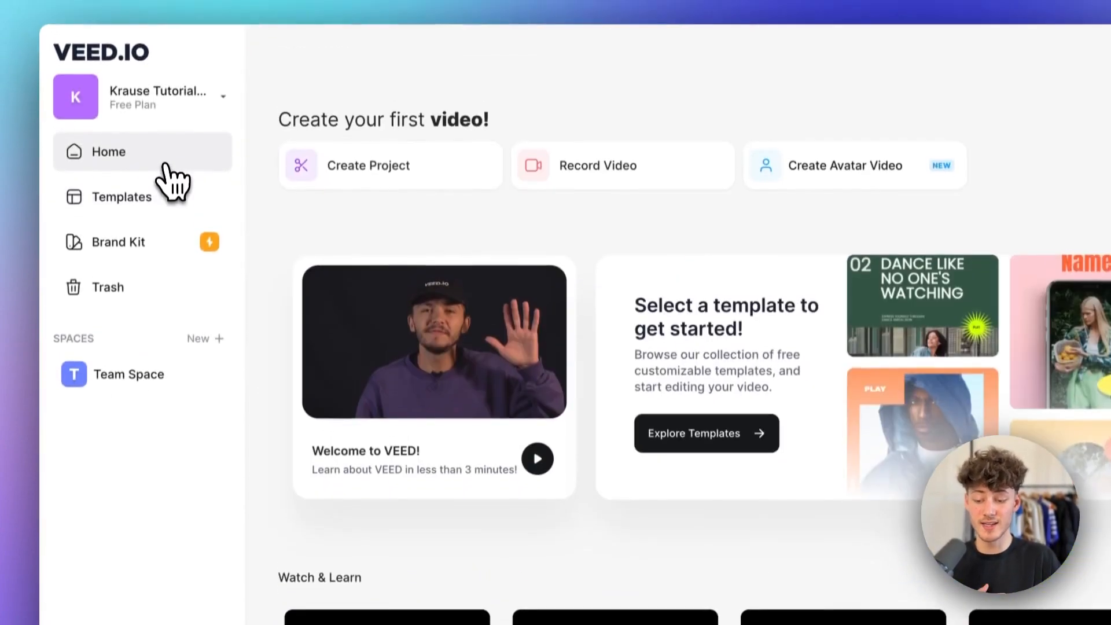
click(395, 183)
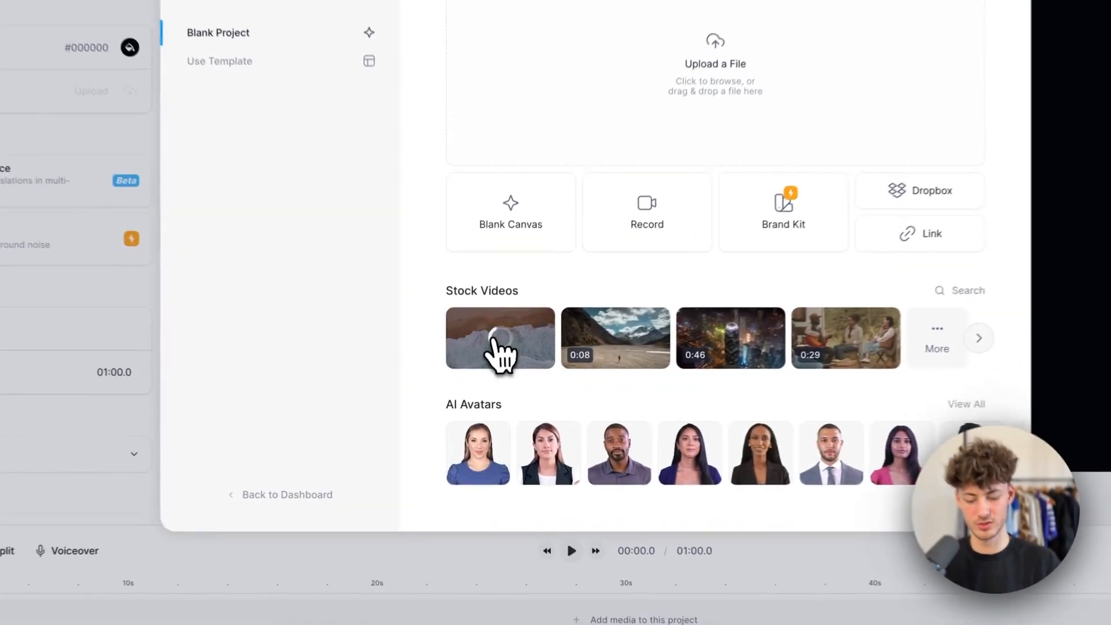
click(512, 327)
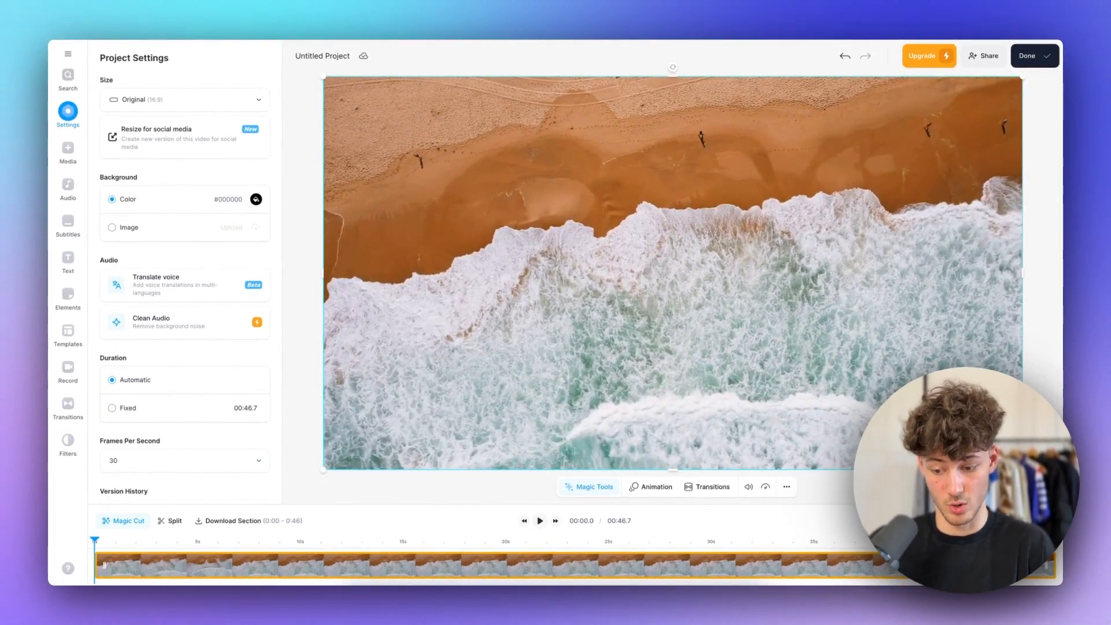
Split the beach clip in the timeline at about 5.5 s and again at about 11.8 s.
click(110, 581)
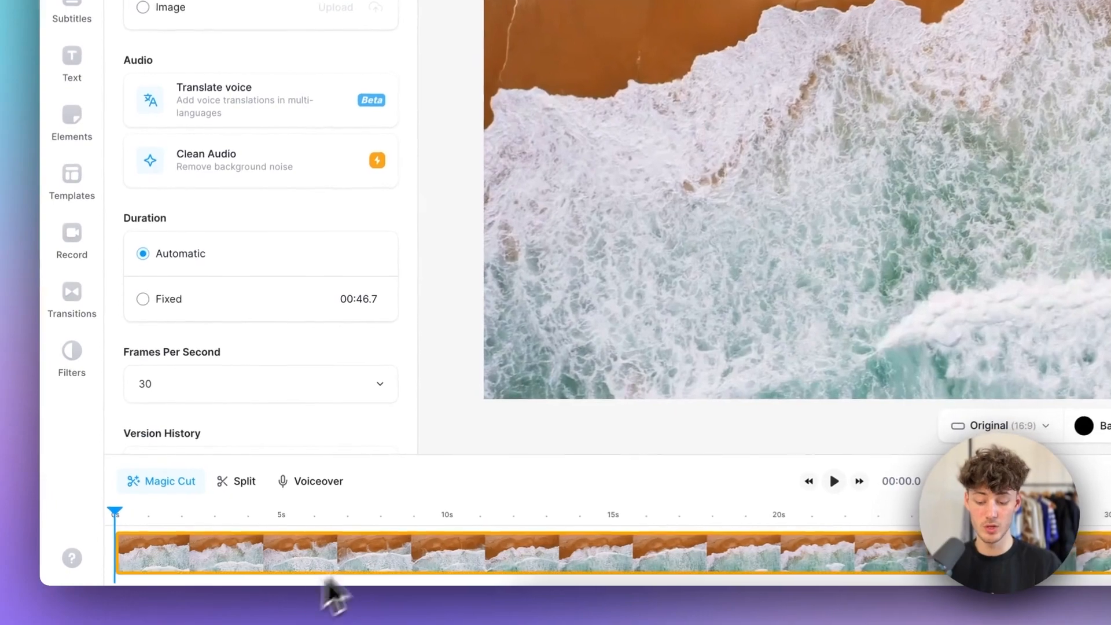
drag(169, 518, 444, 480)
click(265, 504)
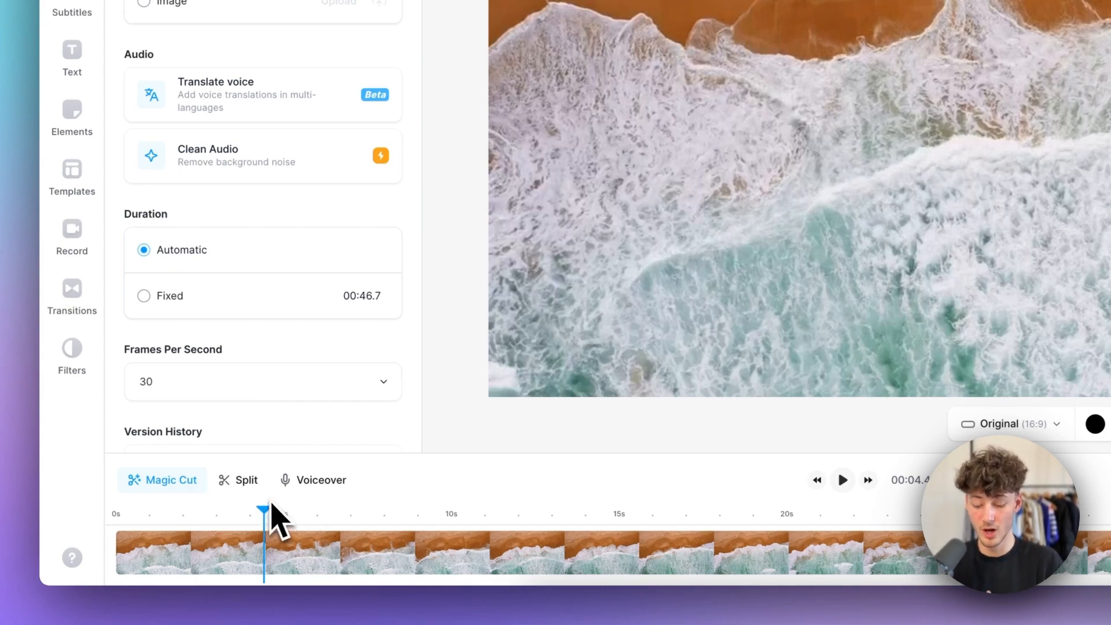
drag(272, 505, 299, 522)
click(242, 481)
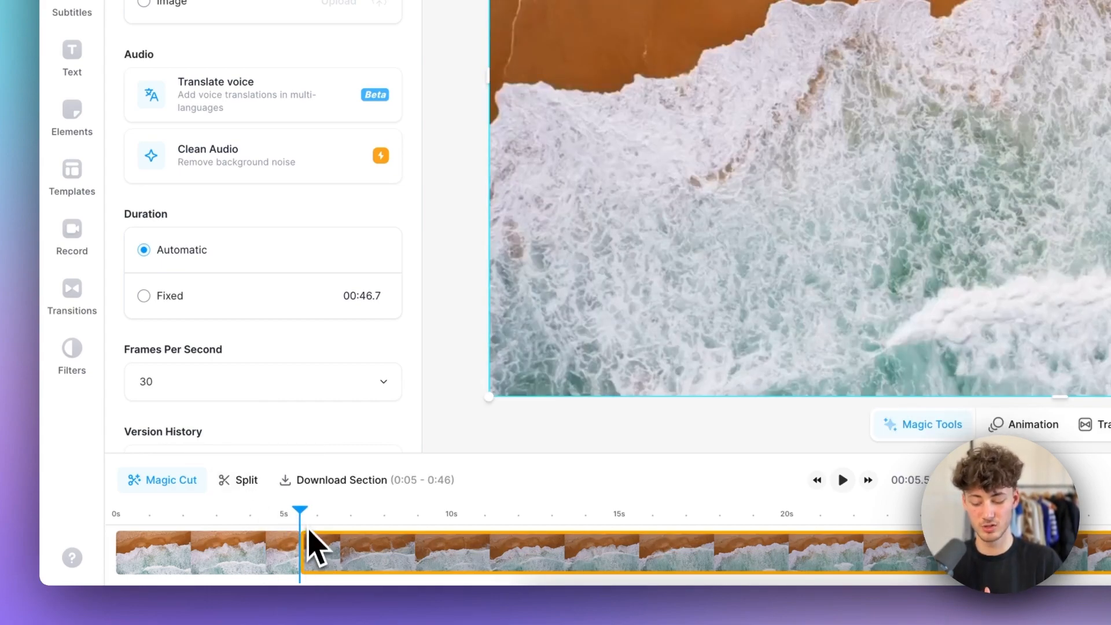
click(513, 510)
click(232, 484)
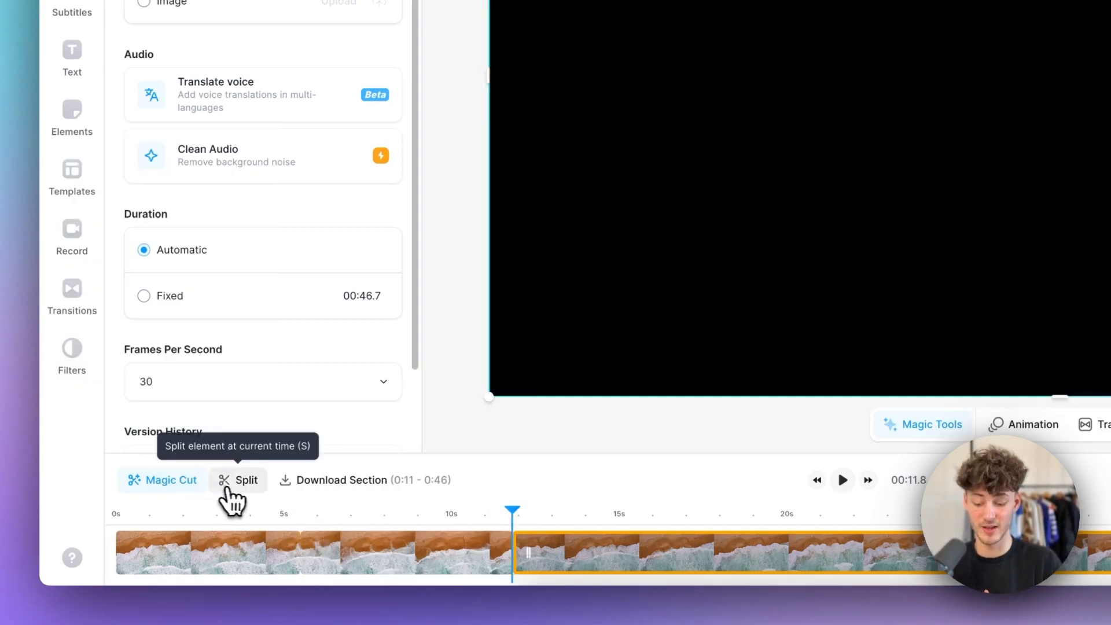
Delete the middle segment of the beach clip and close the gap between the two remaining parts.
click(372, 556)
key(Delete)
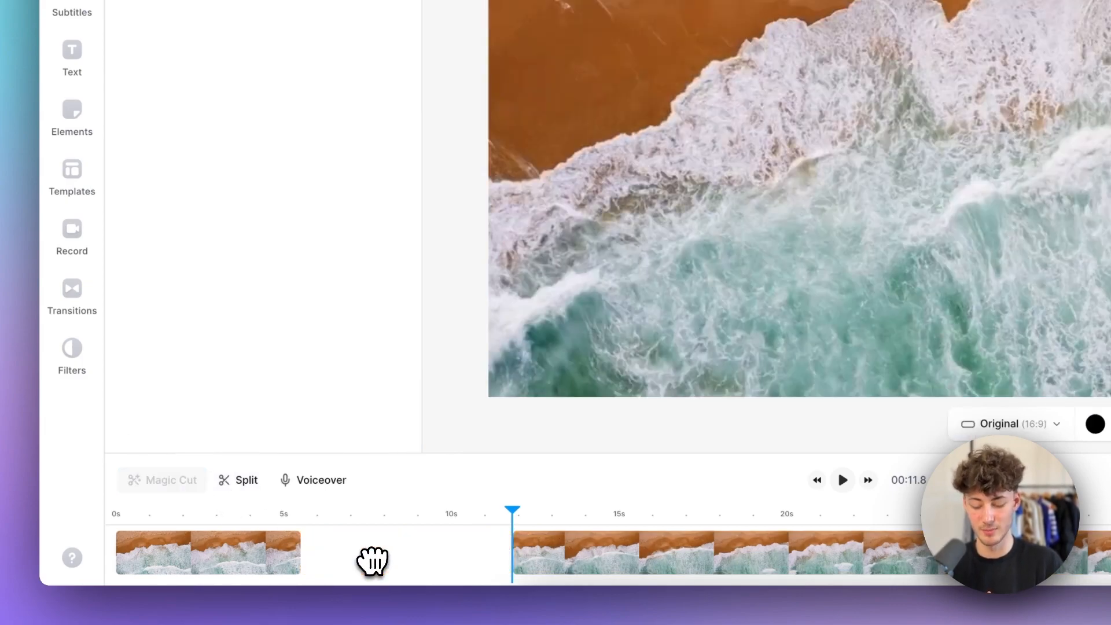
click(431, 564)
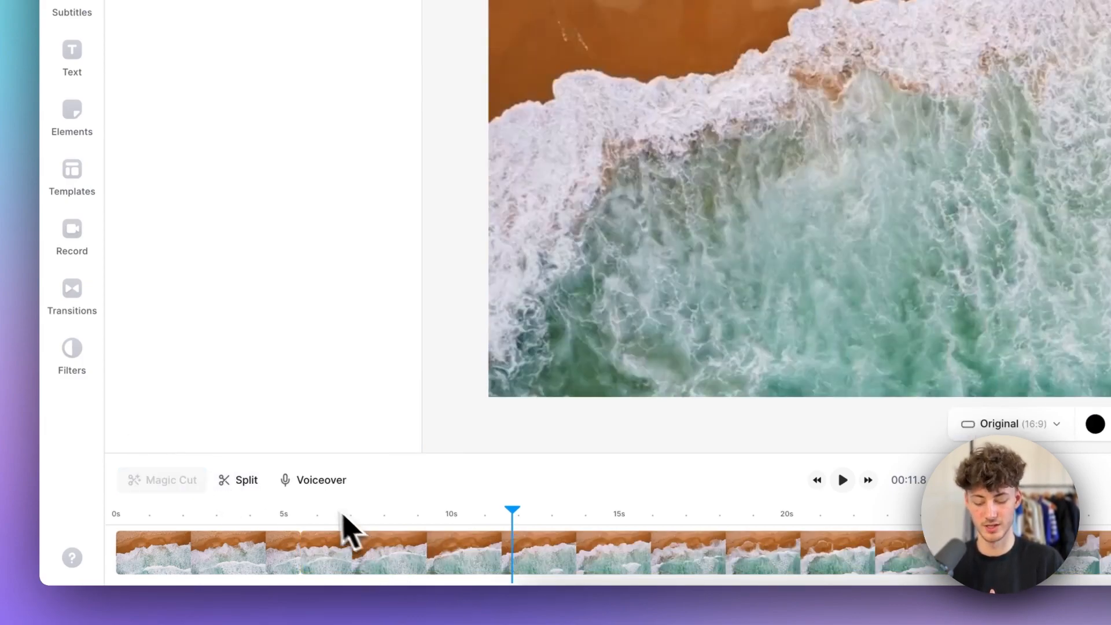
Play back the video from around 5 s to check the transition across the cut.
click(291, 514)
key(space)
key(space)
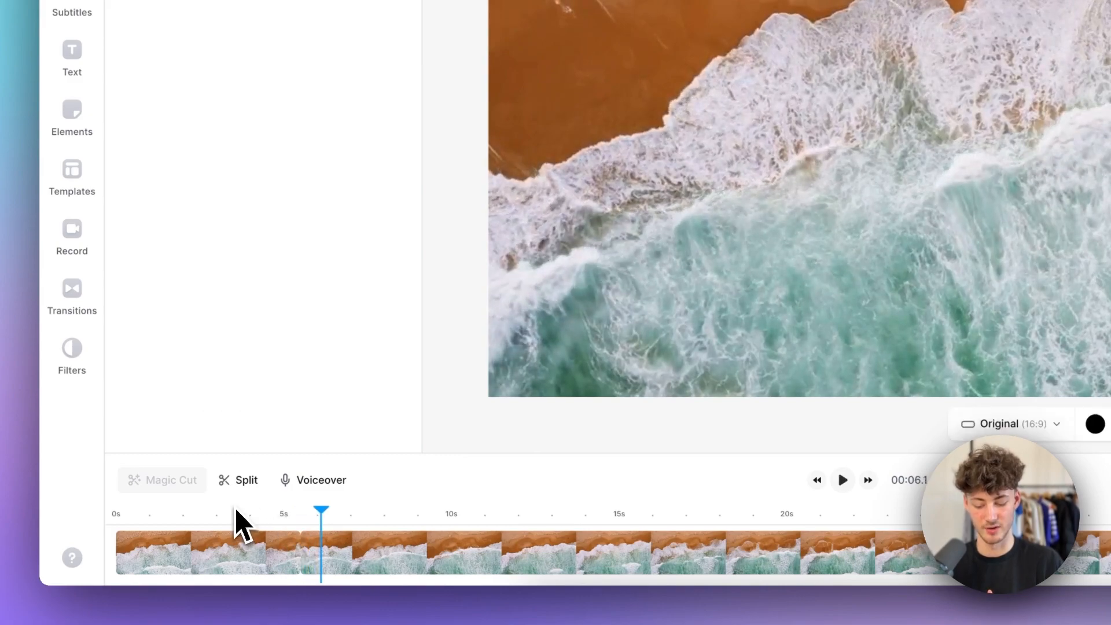
click(253, 519)
key(space)
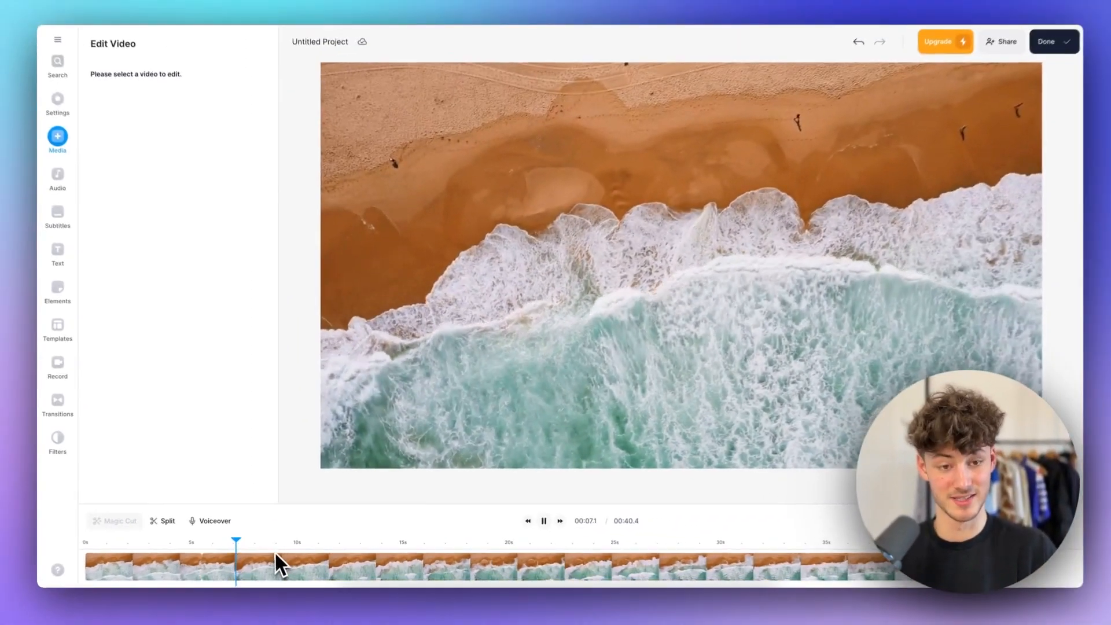
key(space)
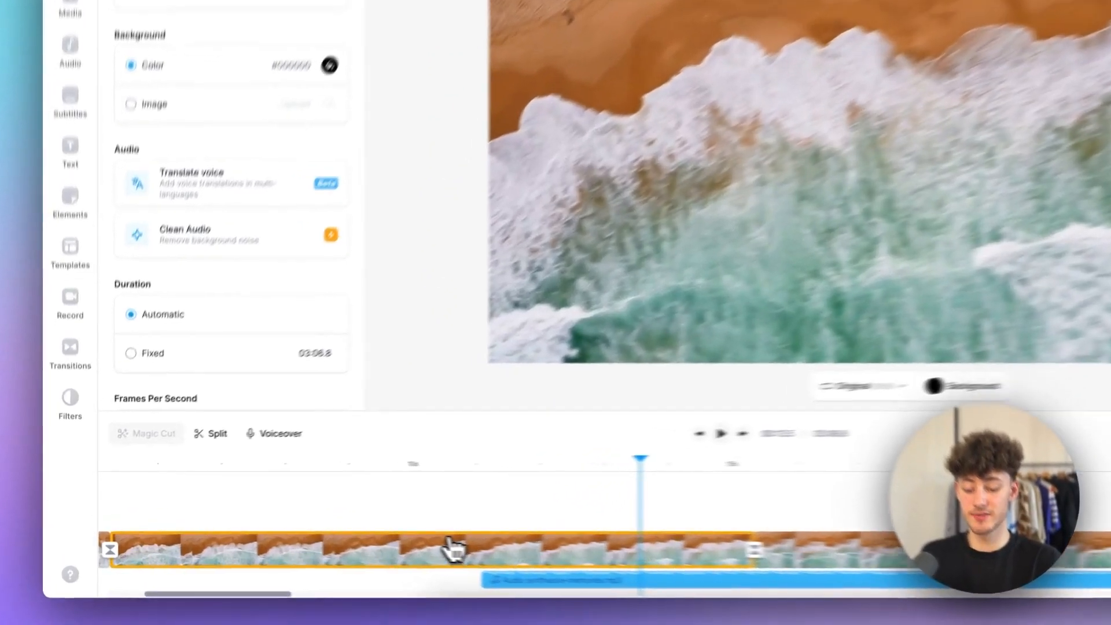
Examine the beach clip's editing options and magic tools, and look through the project settings.
click(348, 551)
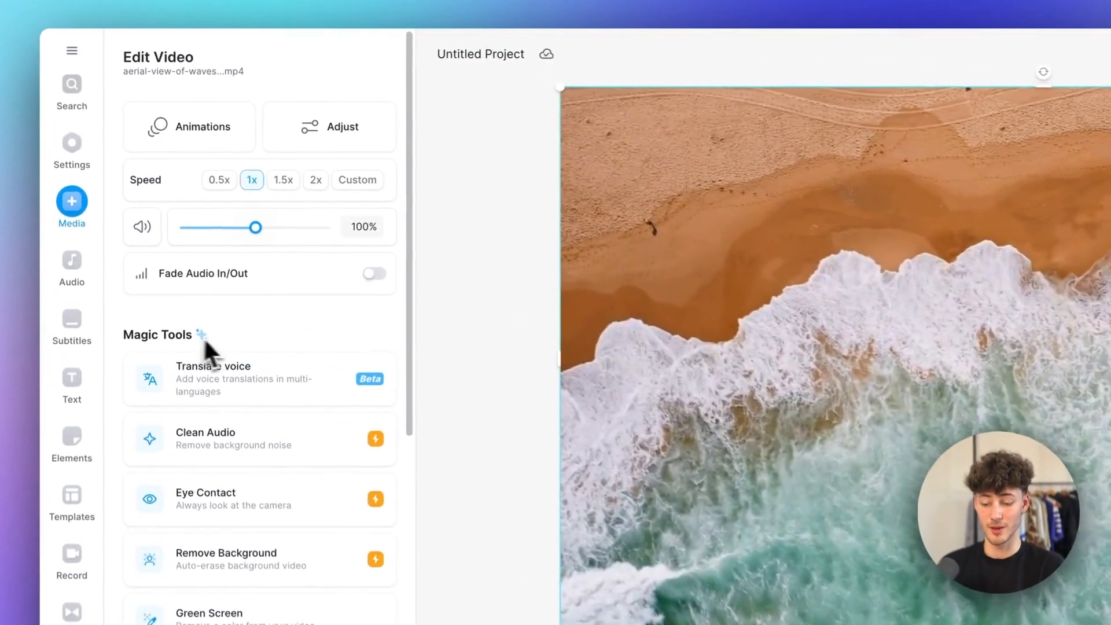
scroll(153, 239, down, 3)
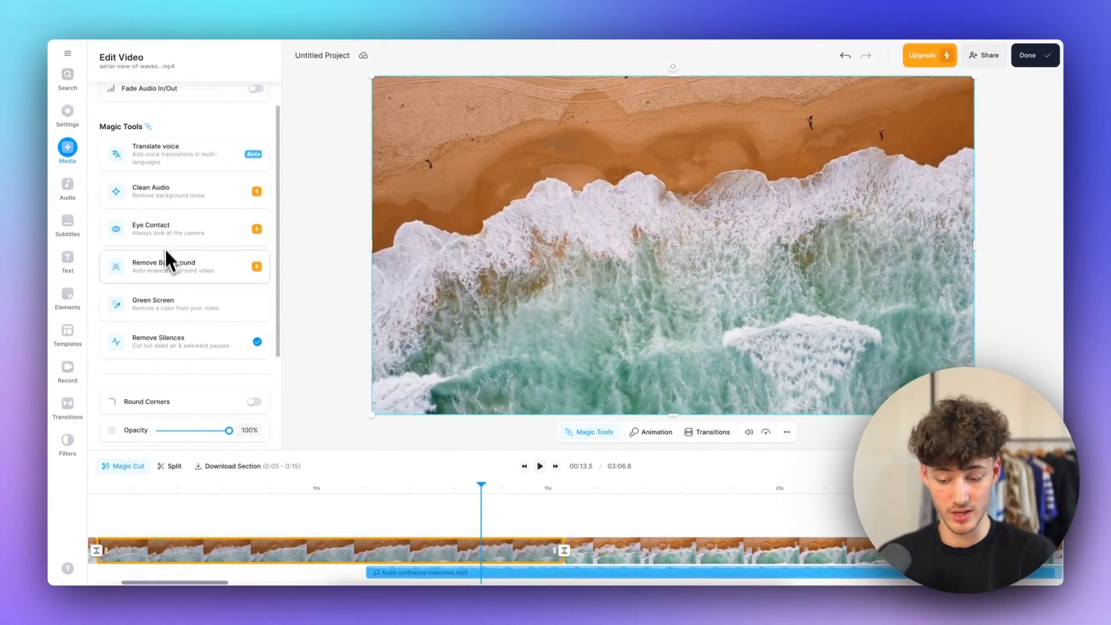
scroll(189, 375, down, 3)
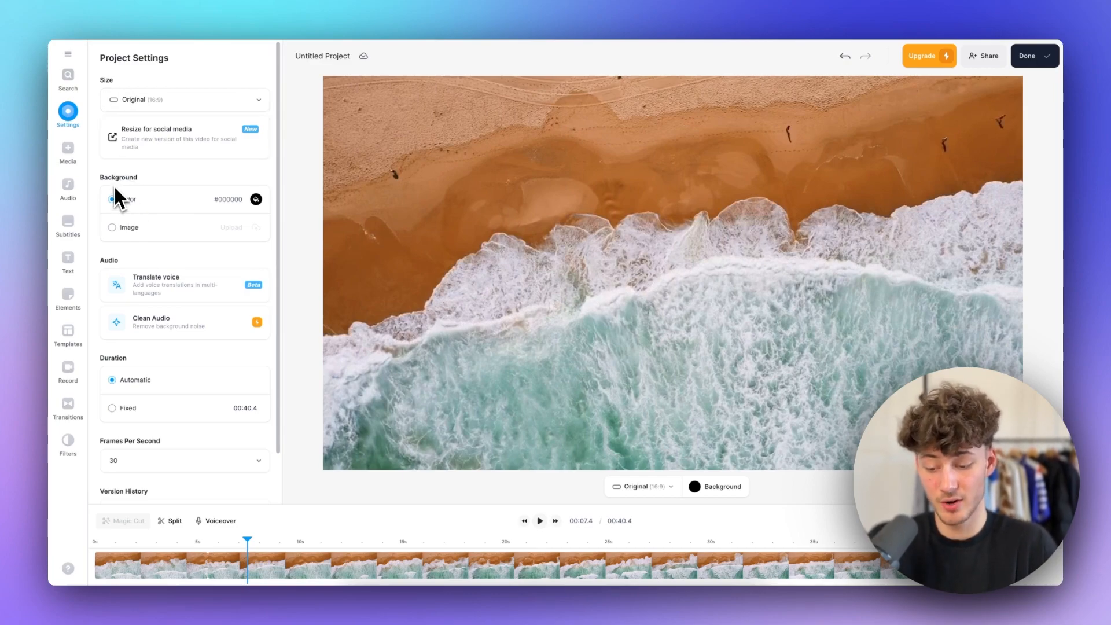
scroll(130, 363, down, 1)
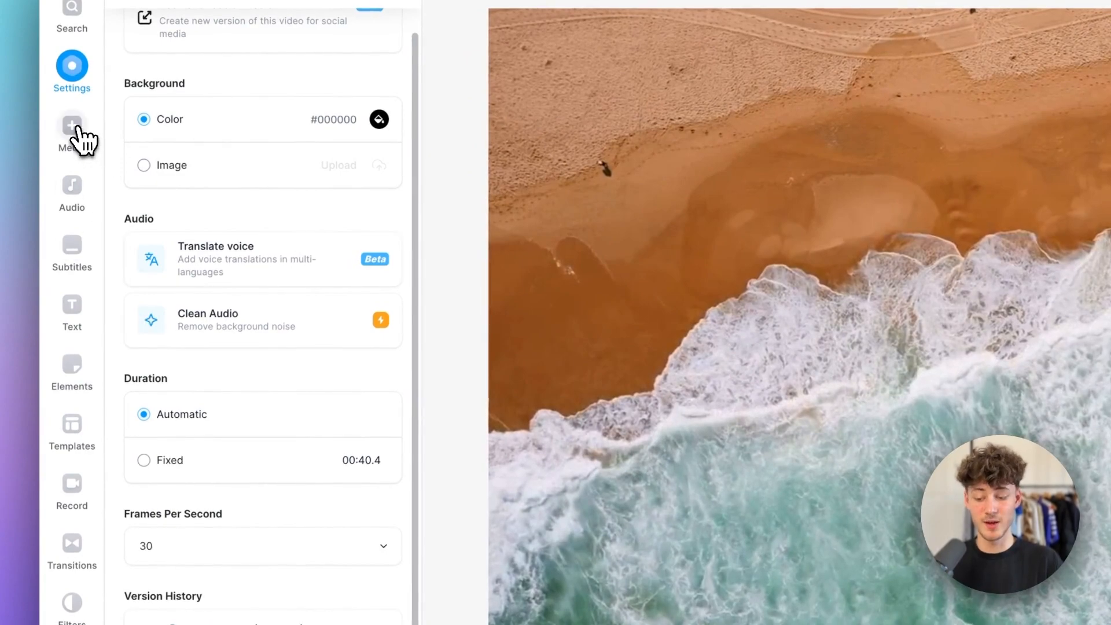
Add the Isabella (formal) AI avatar in English (UK) with a script introducing her as an AI avatar, and play it back.
click(81, 139)
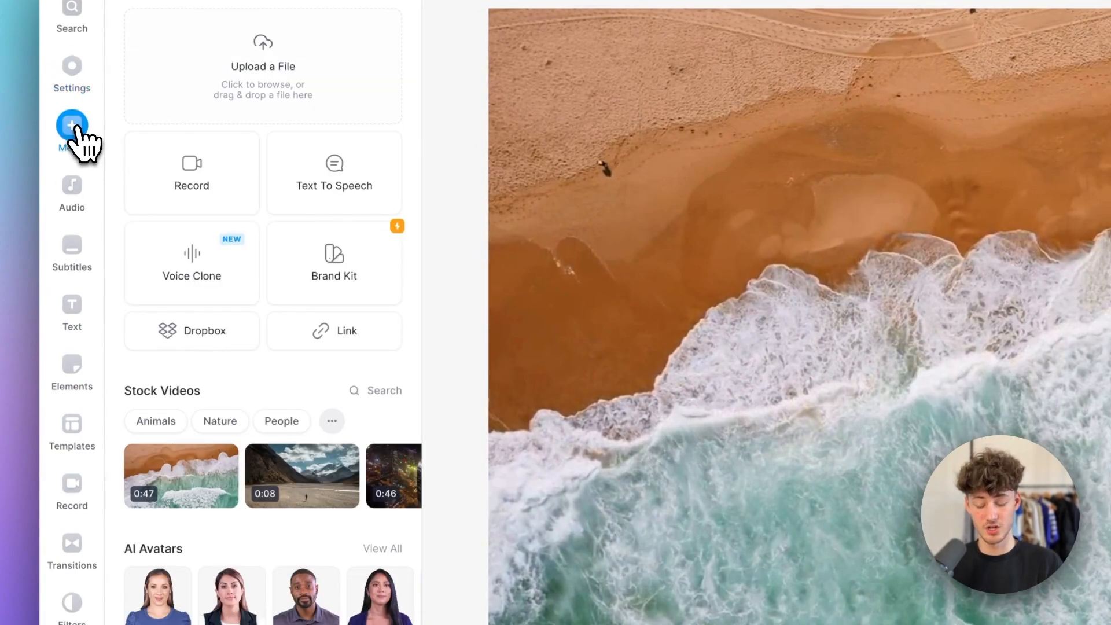
scroll(300, 466, down, 8)
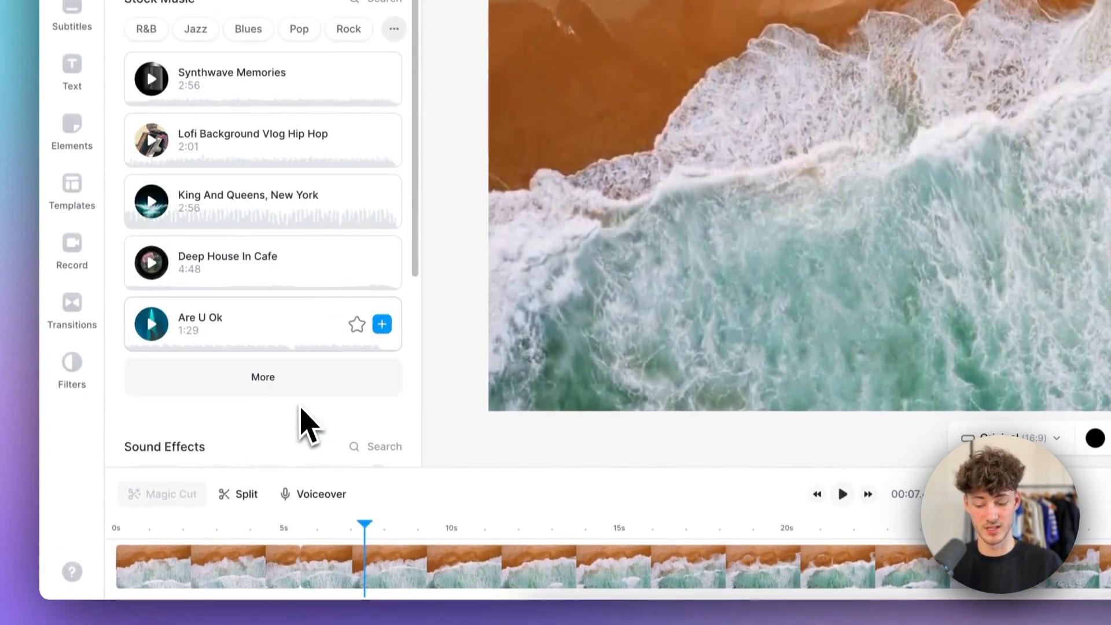
scroll(307, 425, up, 5)
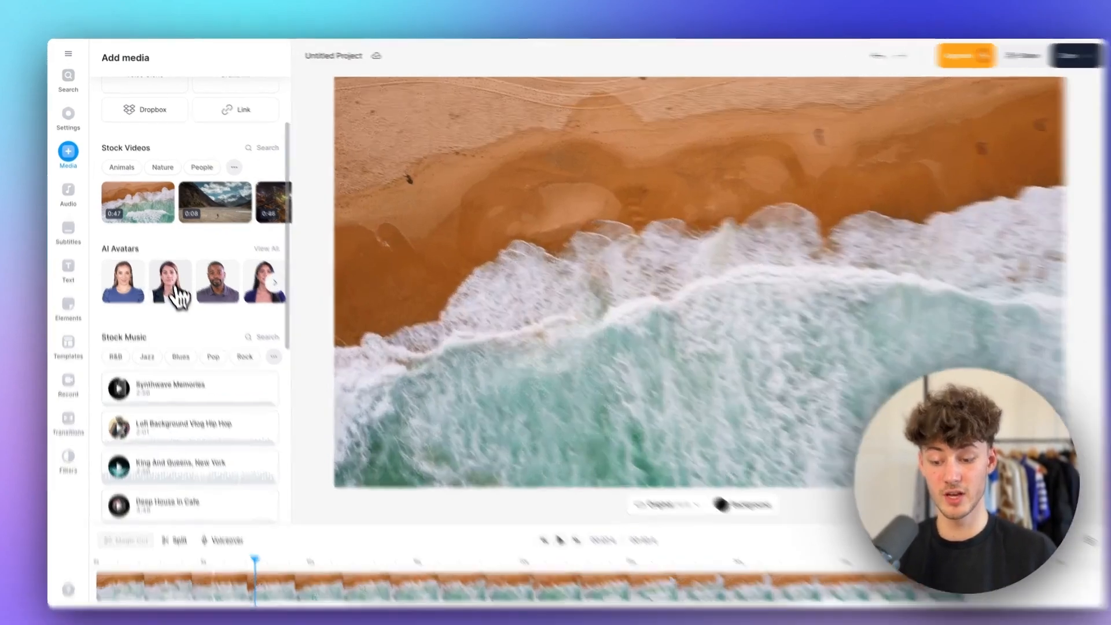
click(171, 280)
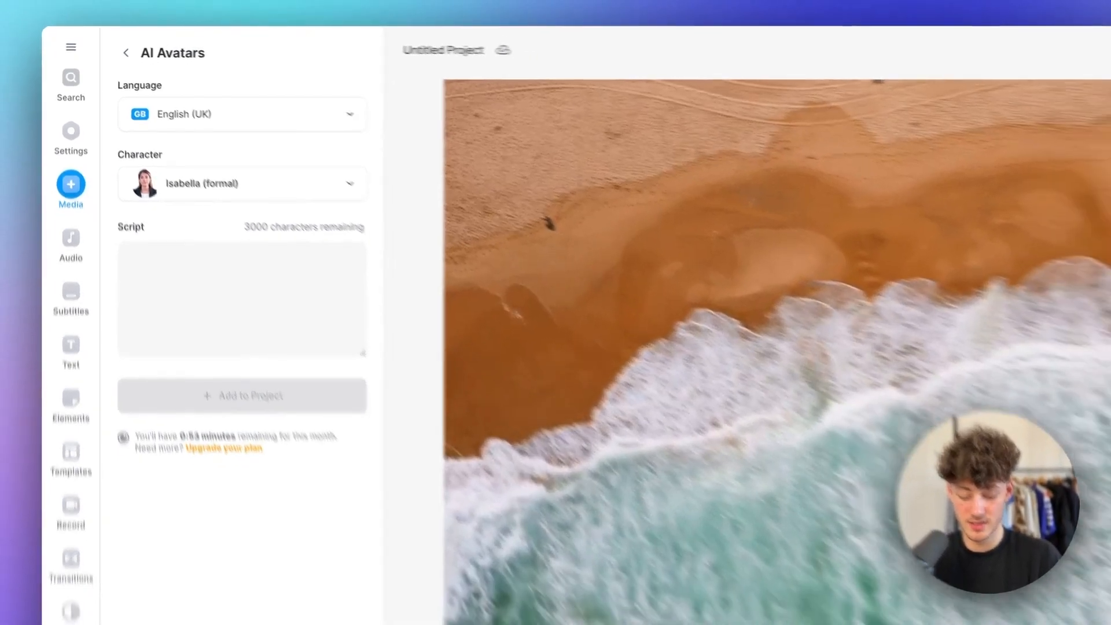
text(hey isa)
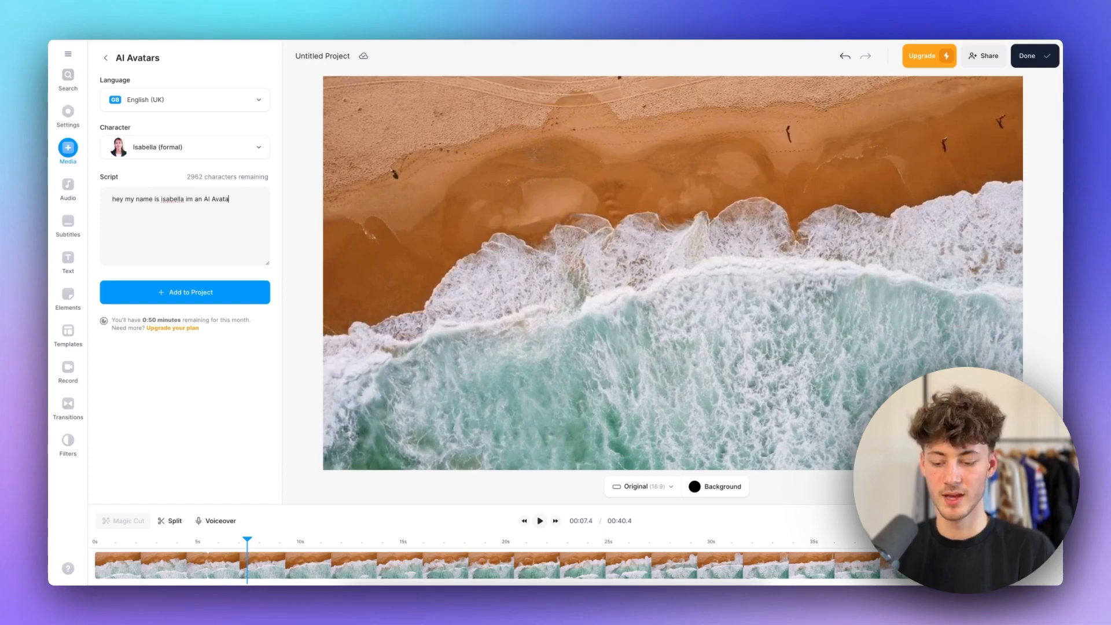
click(165, 288)
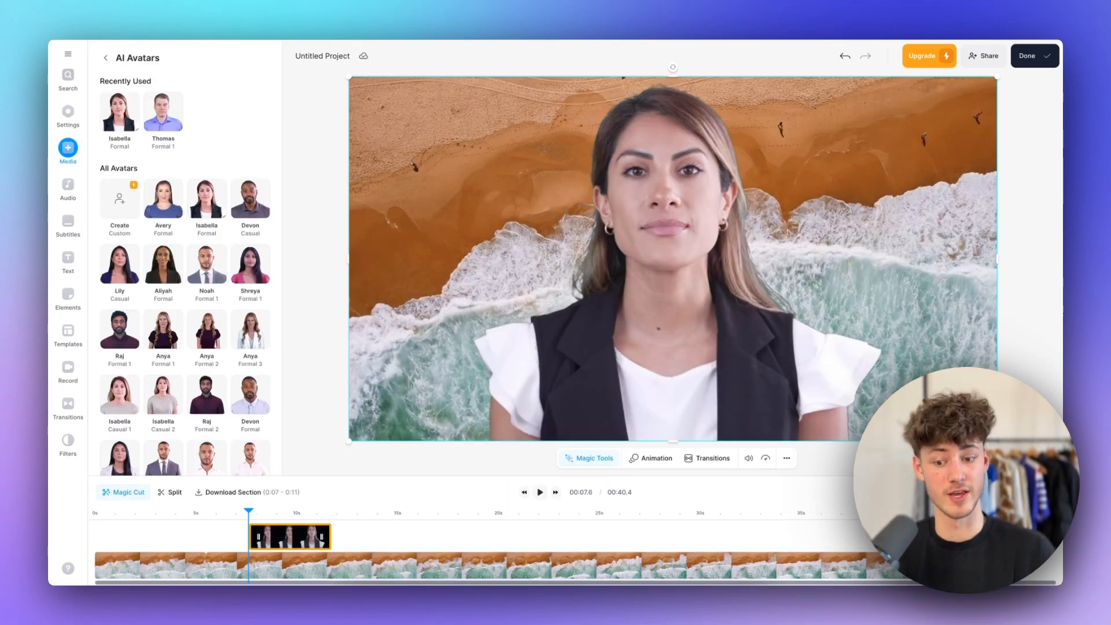
key(space)
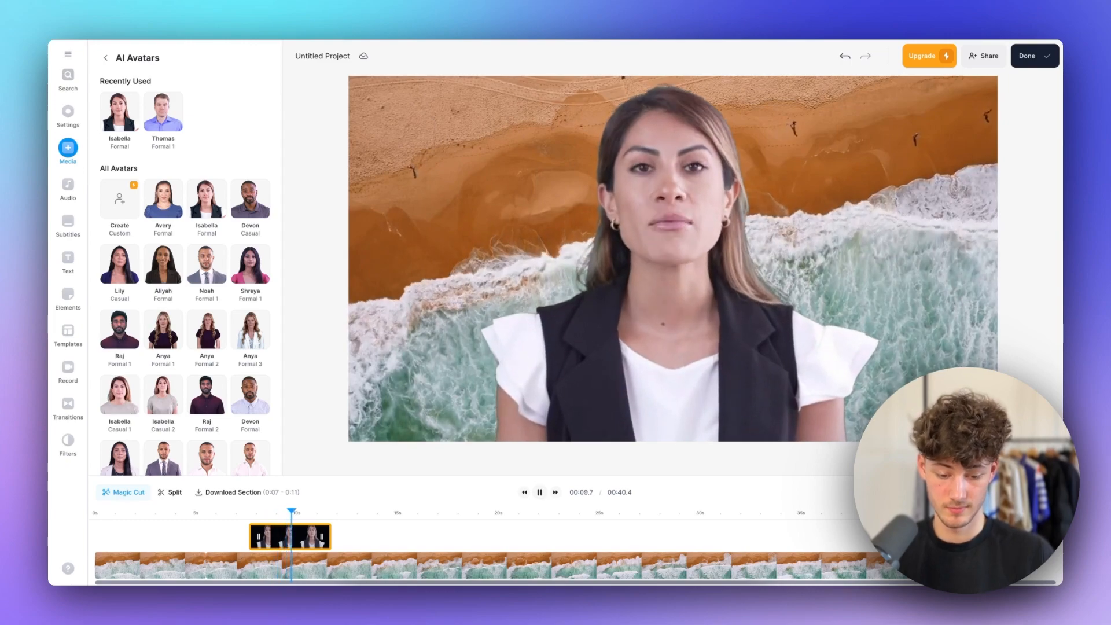
key(space)
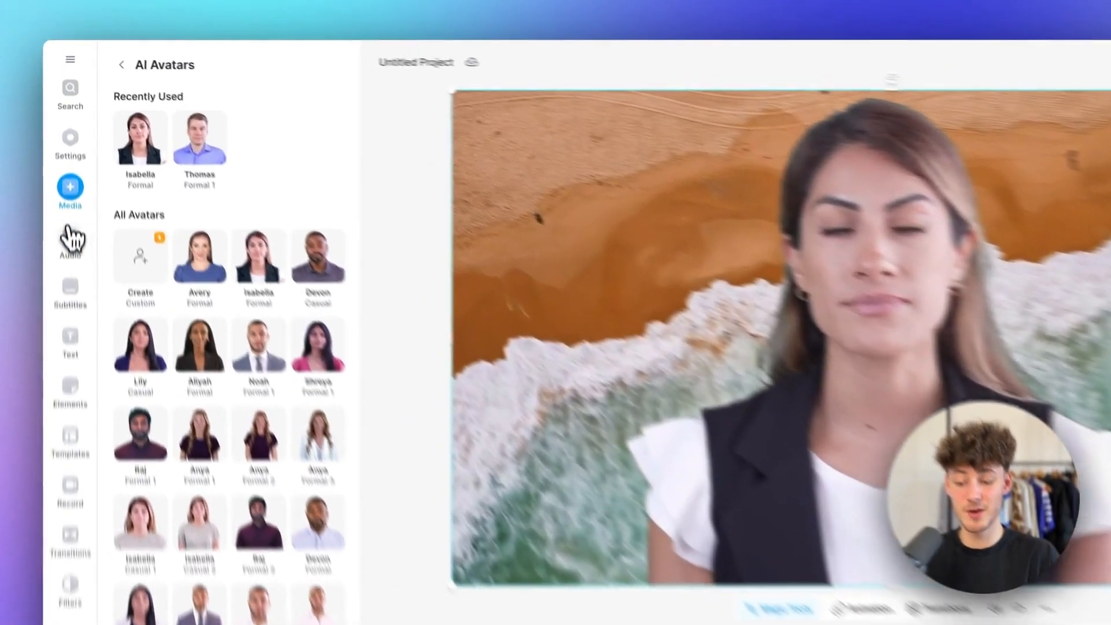
Preview the Synthwave Memories stock track and add it to the timeline with its start moved to 5.2 s.
click(68, 187)
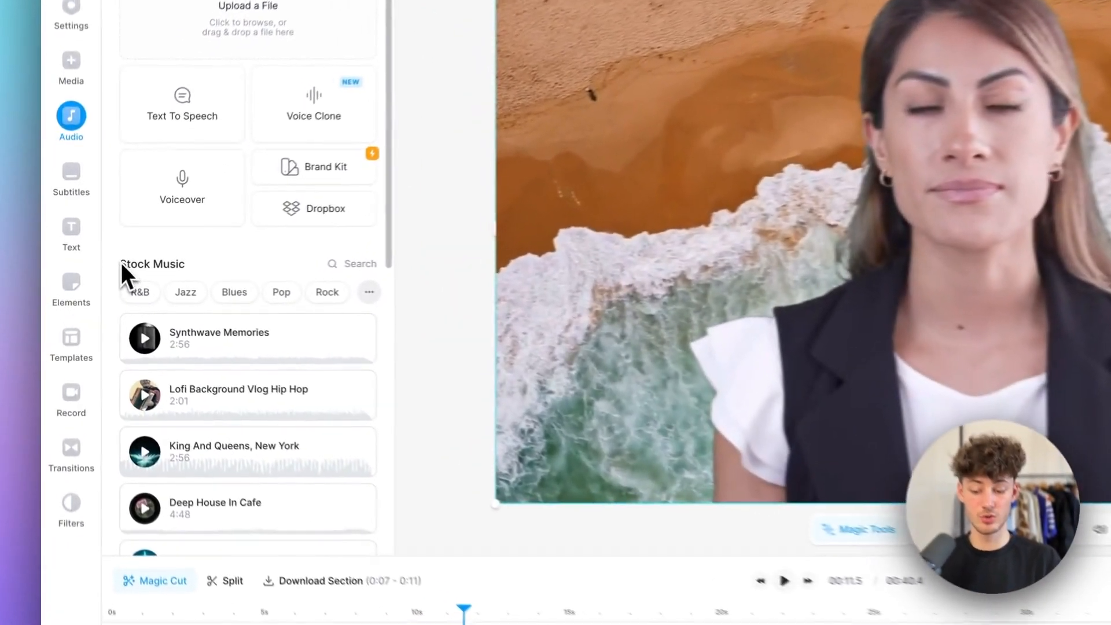
scroll(145, 289, down, 3)
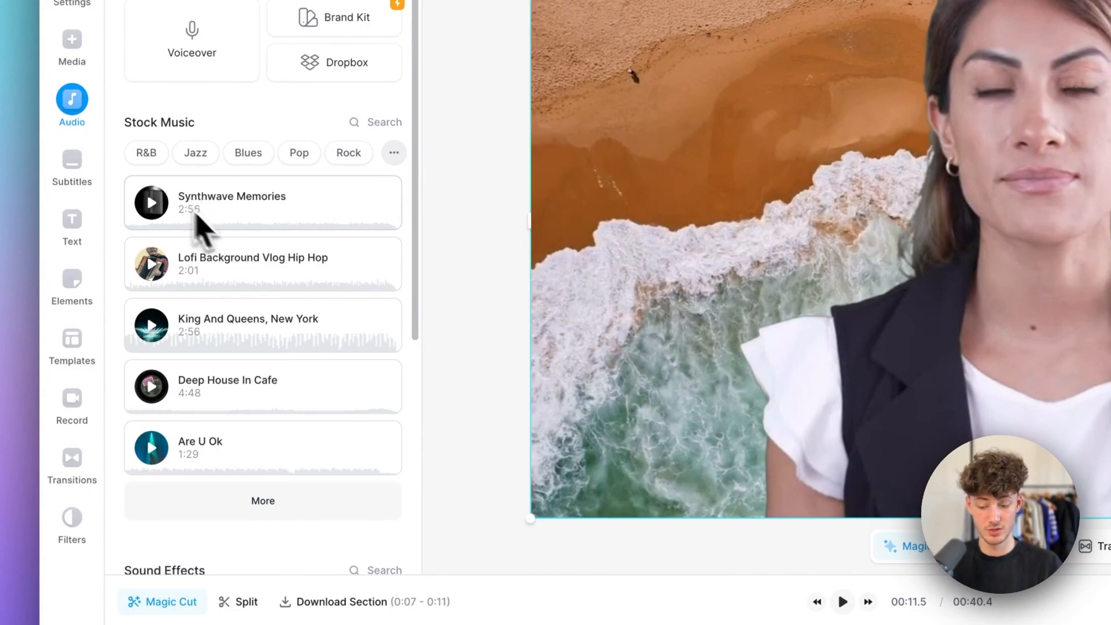
click(201, 197)
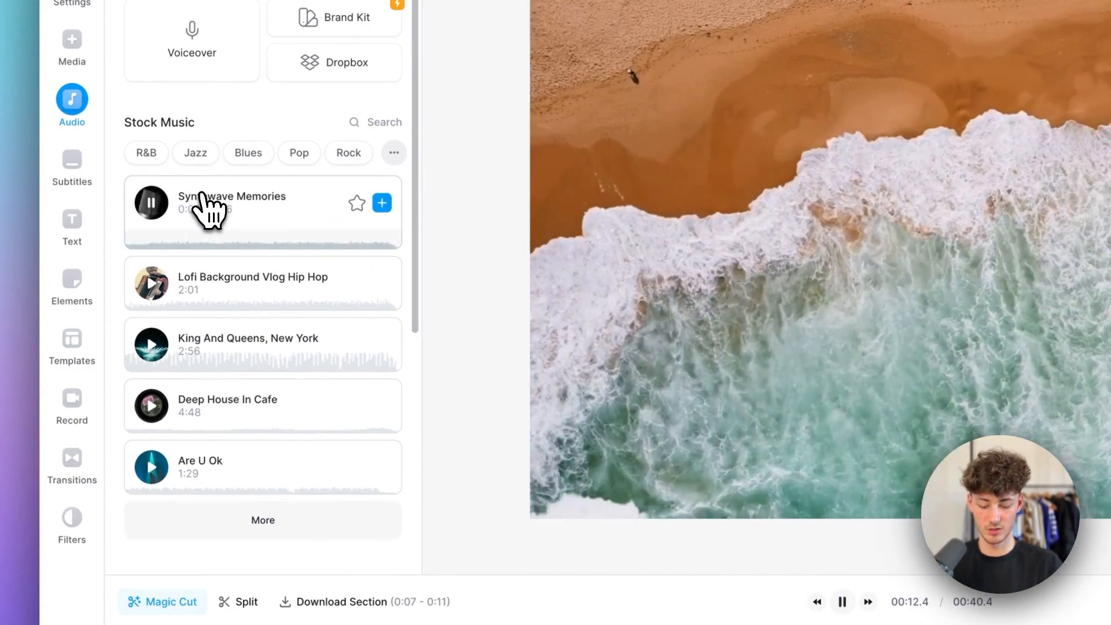
click(376, 206)
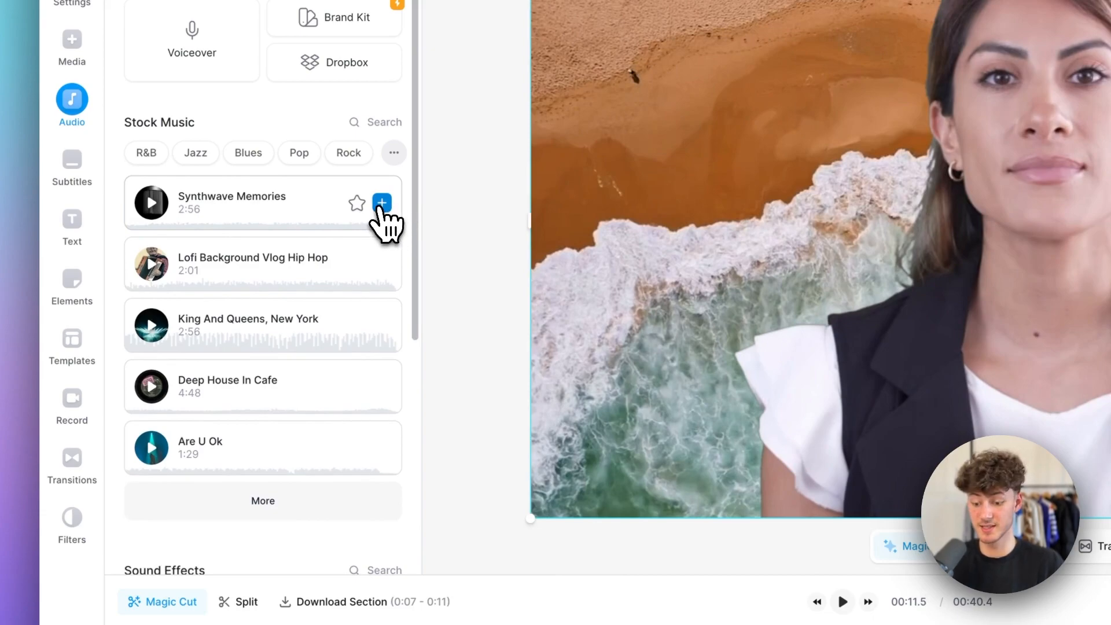
click(382, 203)
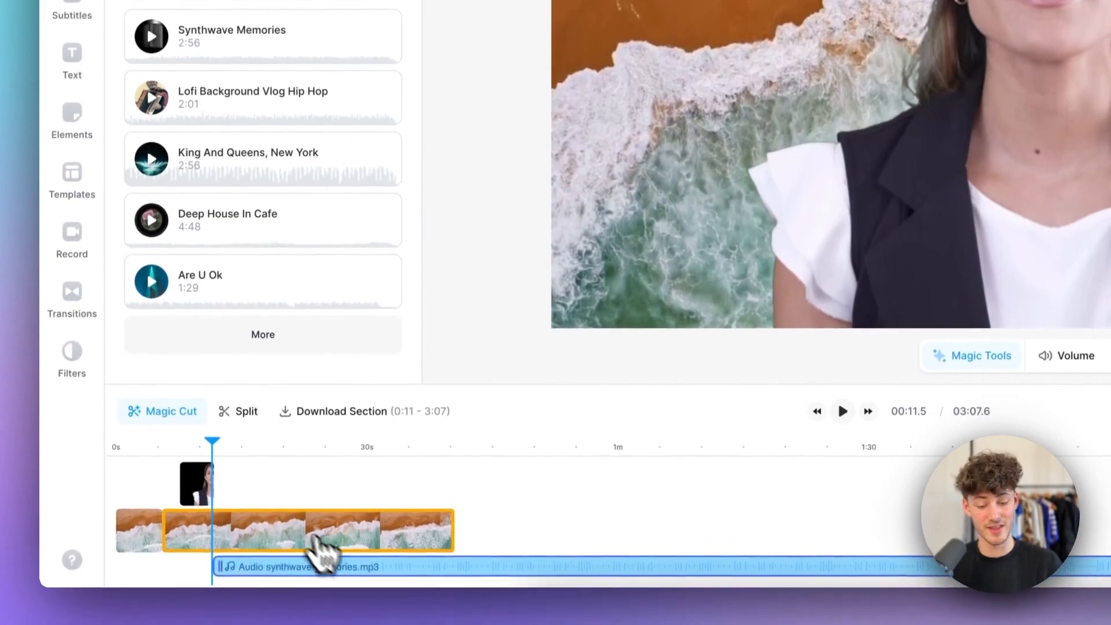
click(333, 565)
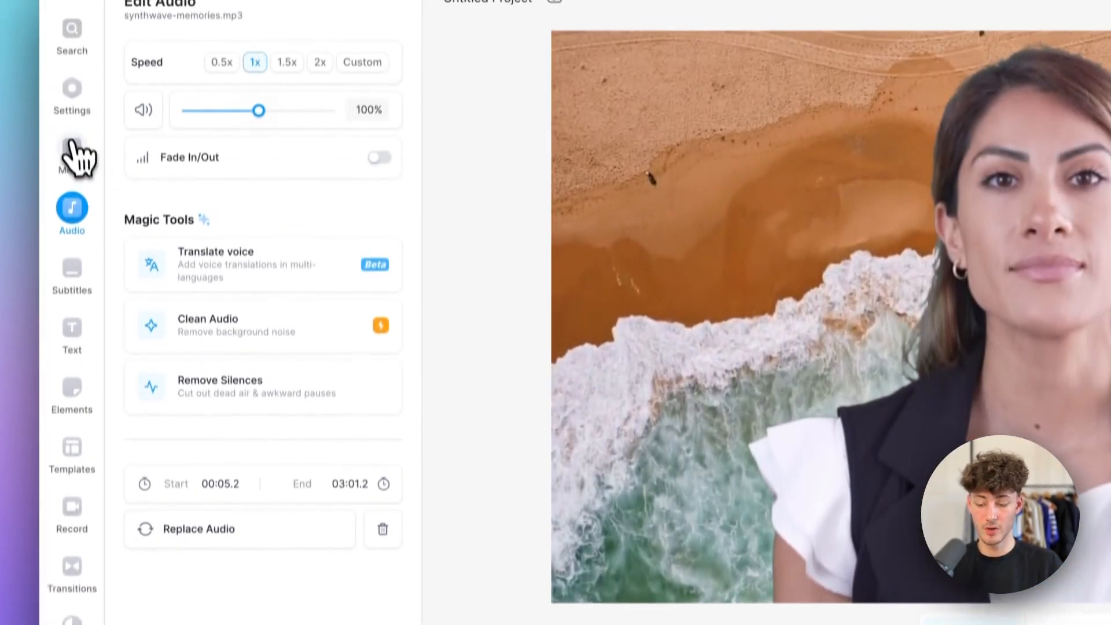
With the subtitle tools open, place the playhead at about 7.7 s and undo the music track's last move.
click(72, 269)
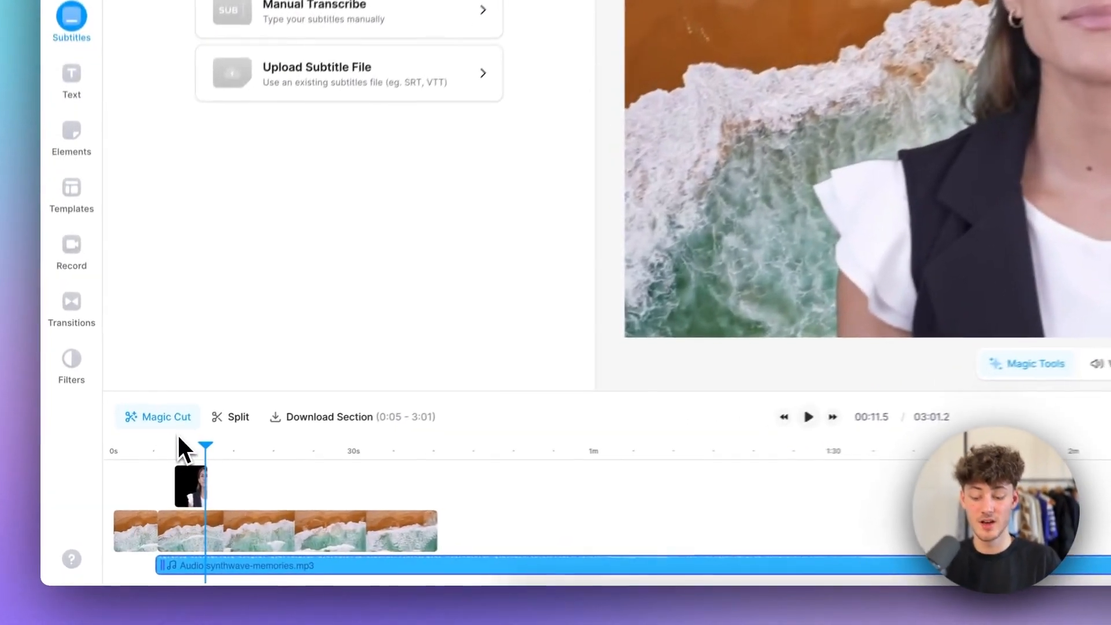
click(176, 452)
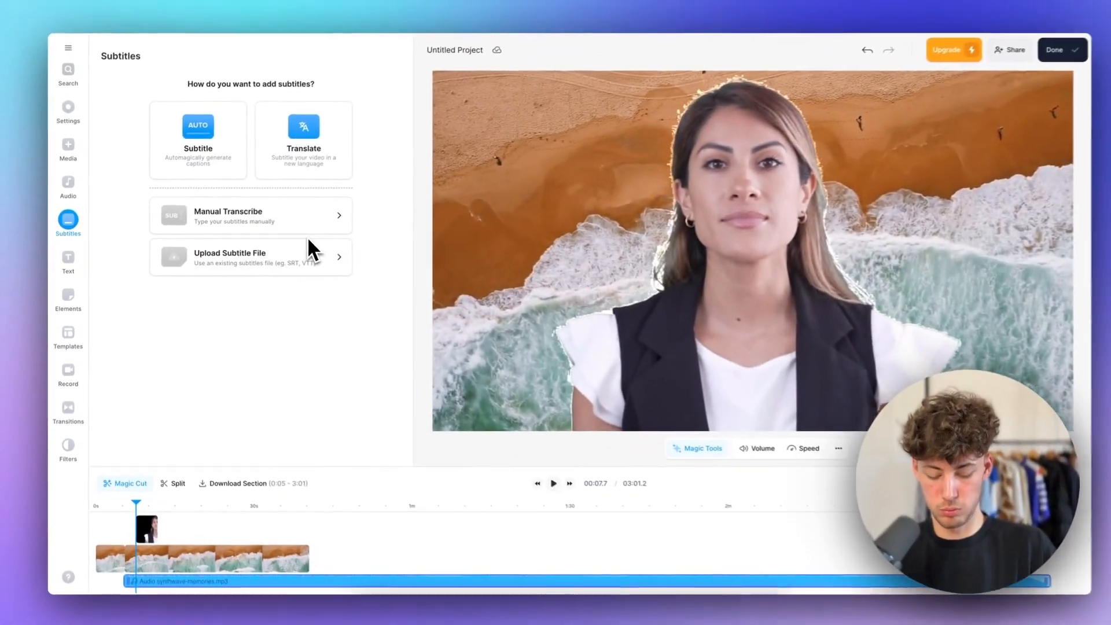
key(ctrl+z)
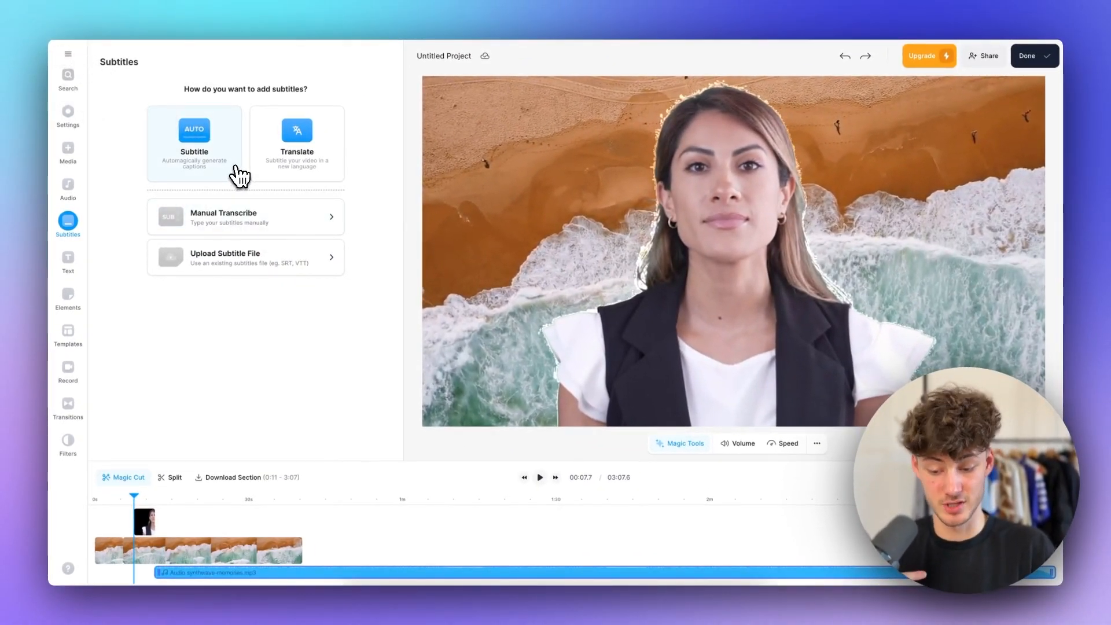
Generate automatic English subtitles for the 4-second avatar clip with automatic highlighting enabled.
click(211, 146)
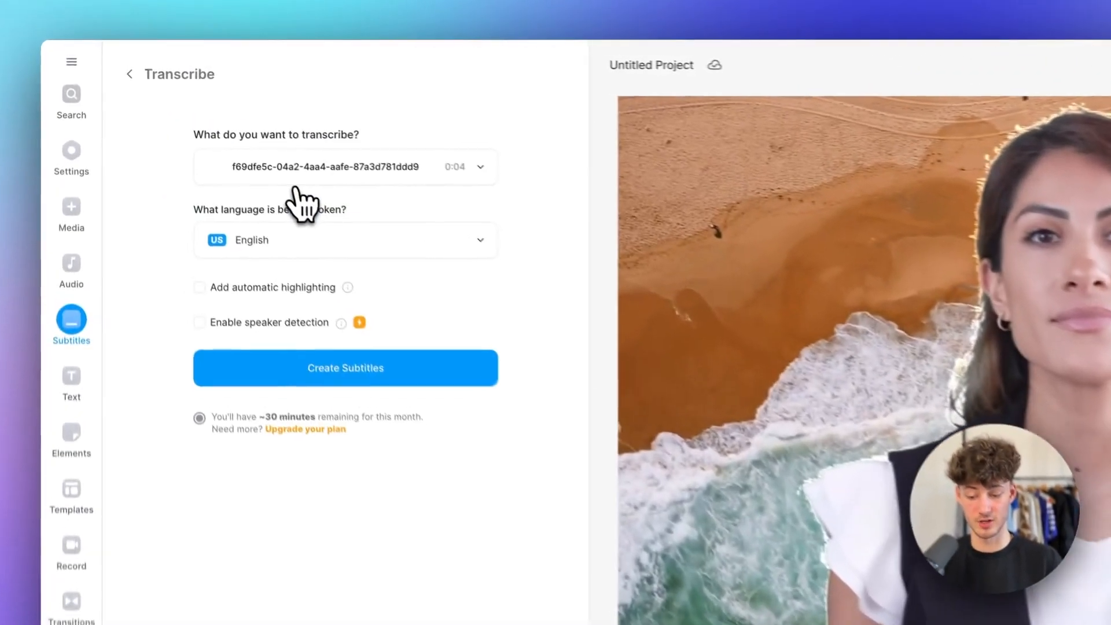
click(288, 125)
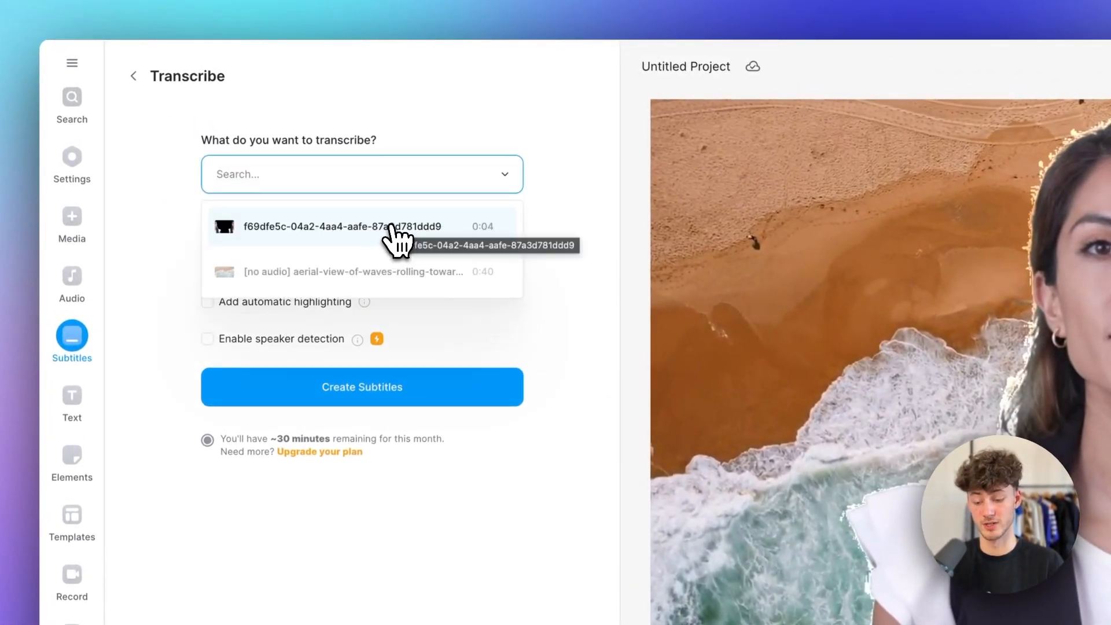
click(391, 226)
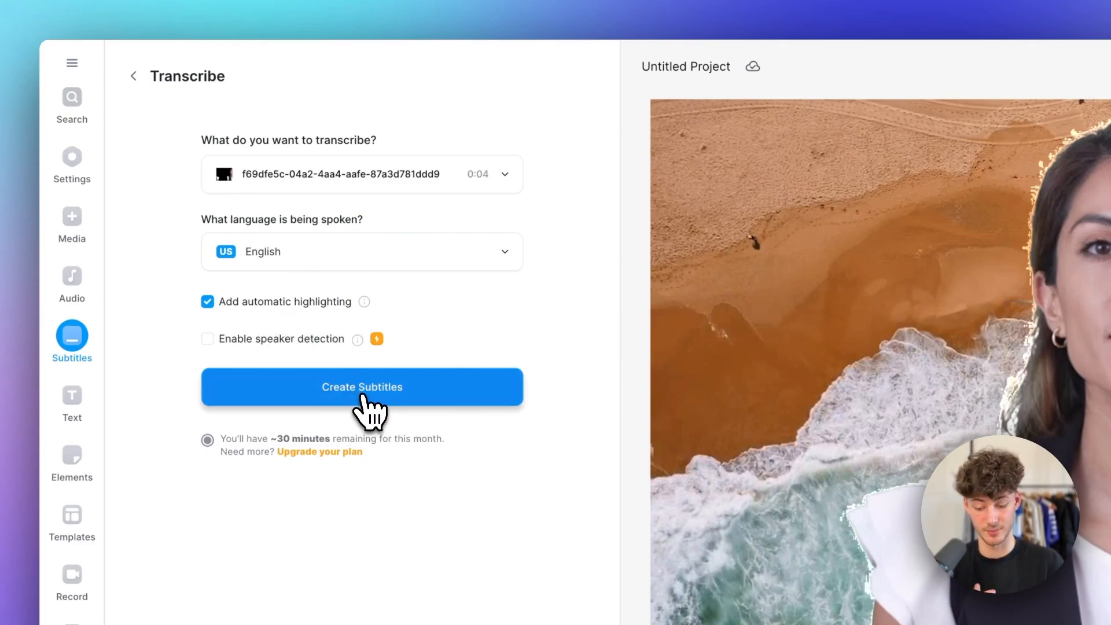
click(365, 400)
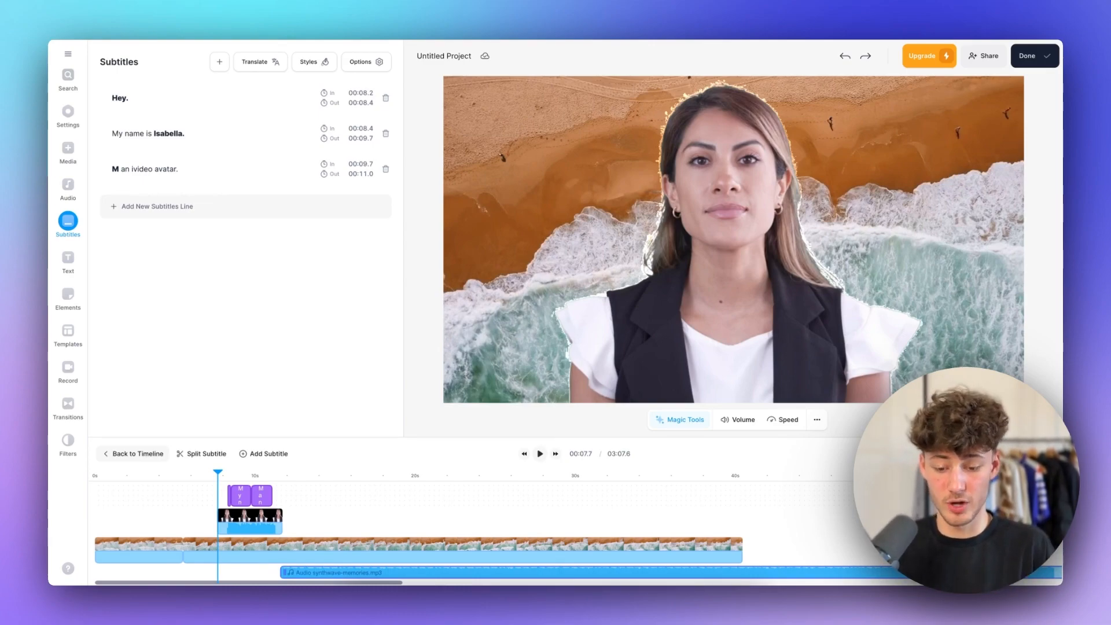
Shift the avatar clip and its subtitles about 0.5 s earlier in the timeline and play them back.
click(274, 521)
key(space)
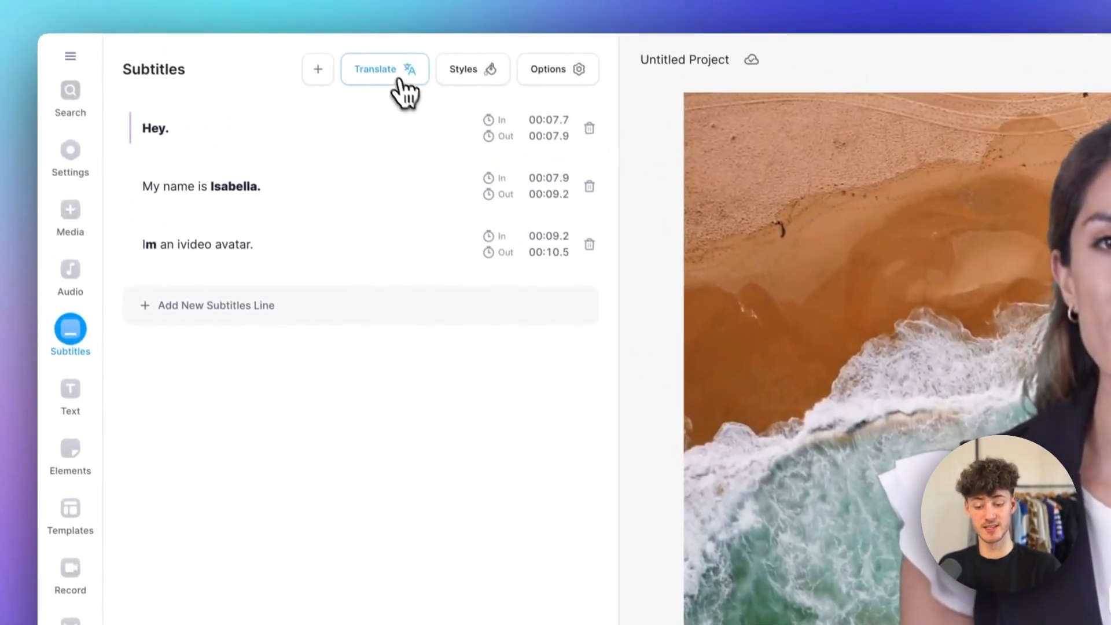
Look through the subtitle translation options and available languages, and return to the subtitle list.
click(399, 81)
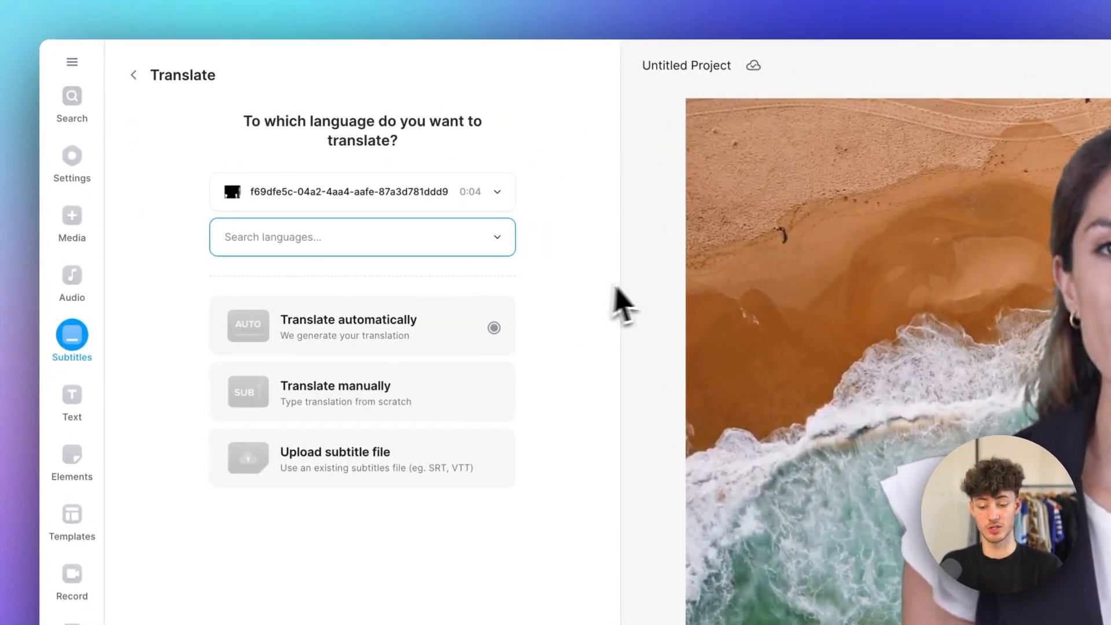
click(496, 232)
click(596, 277)
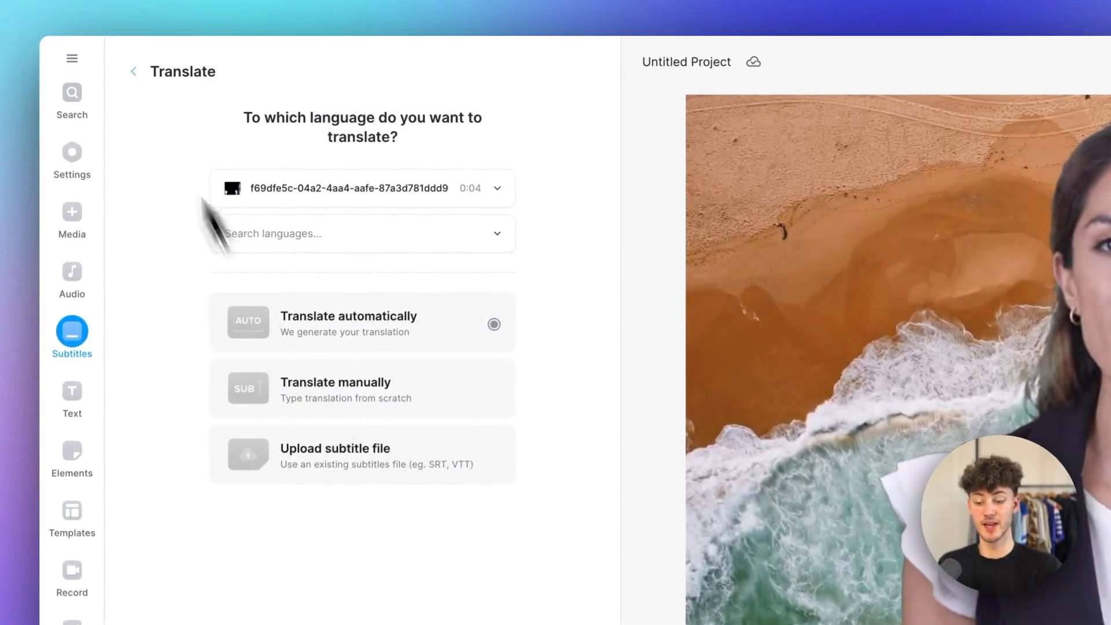
click(134, 75)
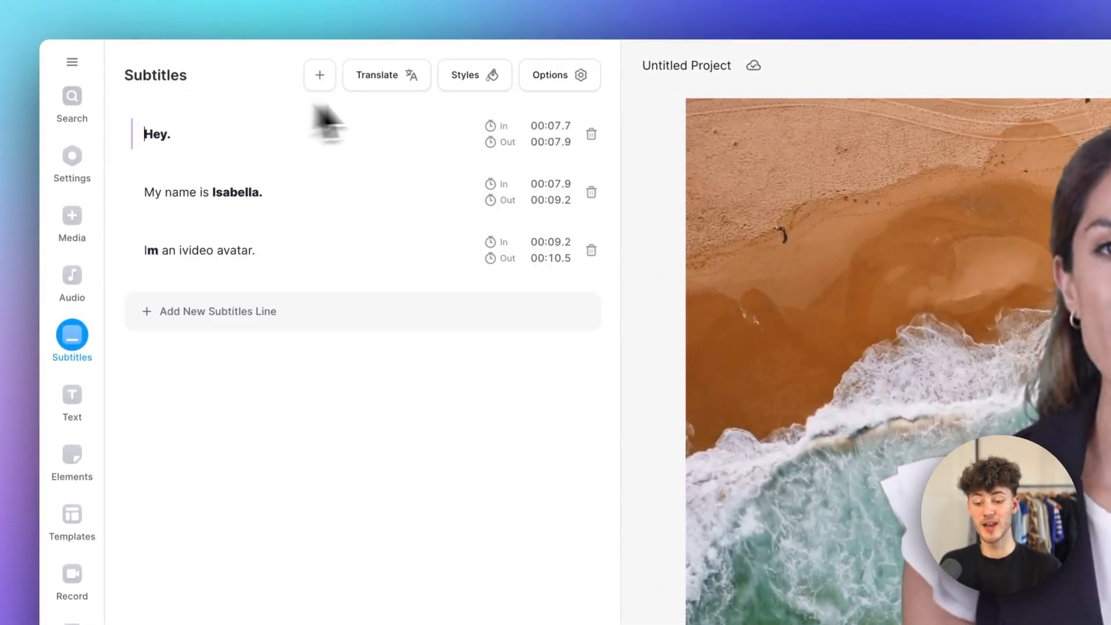
Browse the subtitle style presets and apply the BOX style to the subtitles.
click(473, 77)
scroll(584, 313, right, 5)
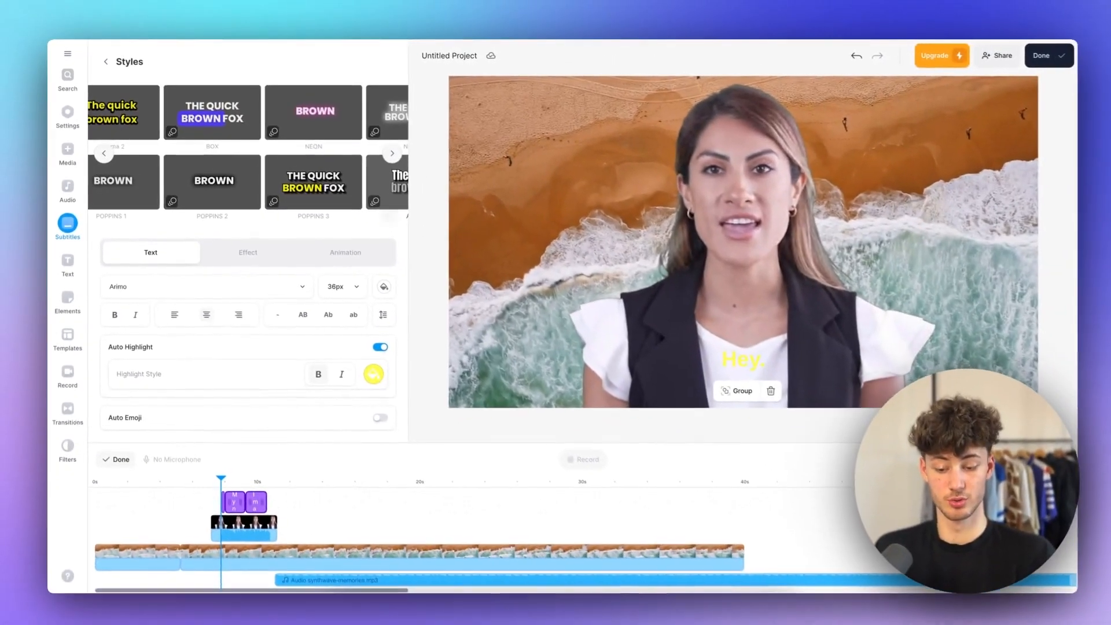
scroll(580, 306, left, 5)
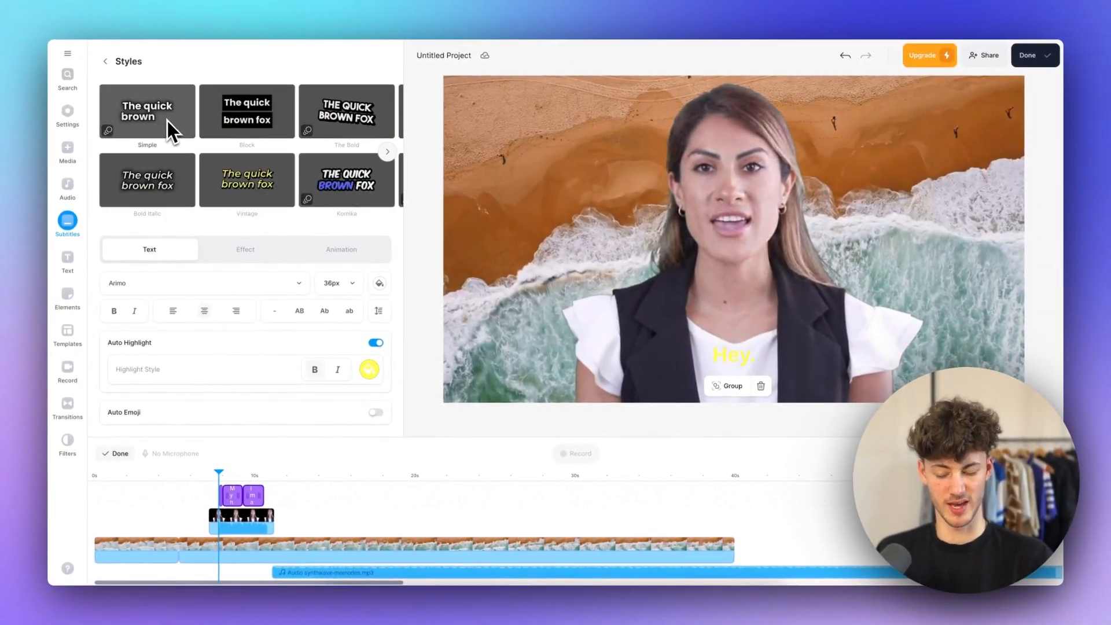
scroll(231, 165, right, 2)
scroll(232, 165, right, 1)
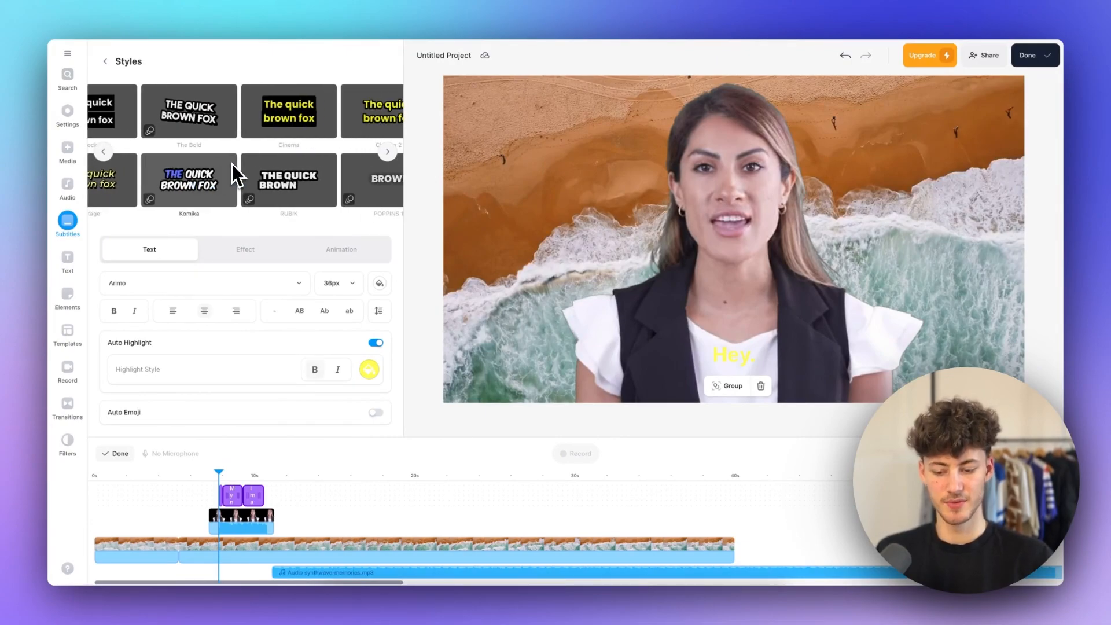
scroll(203, 182, right, 5)
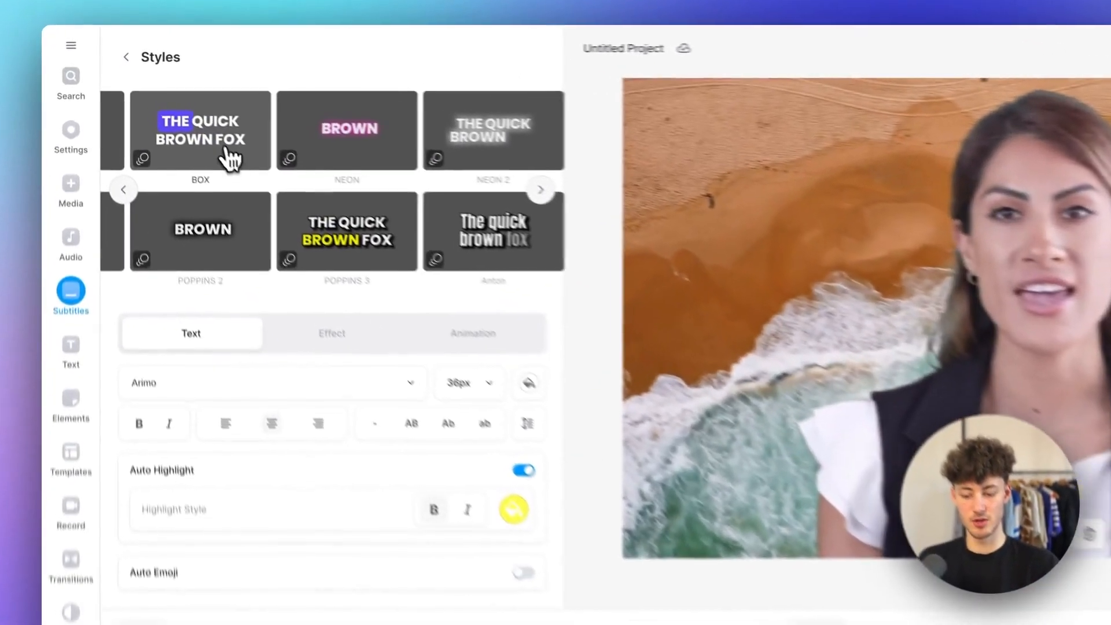
click(194, 173)
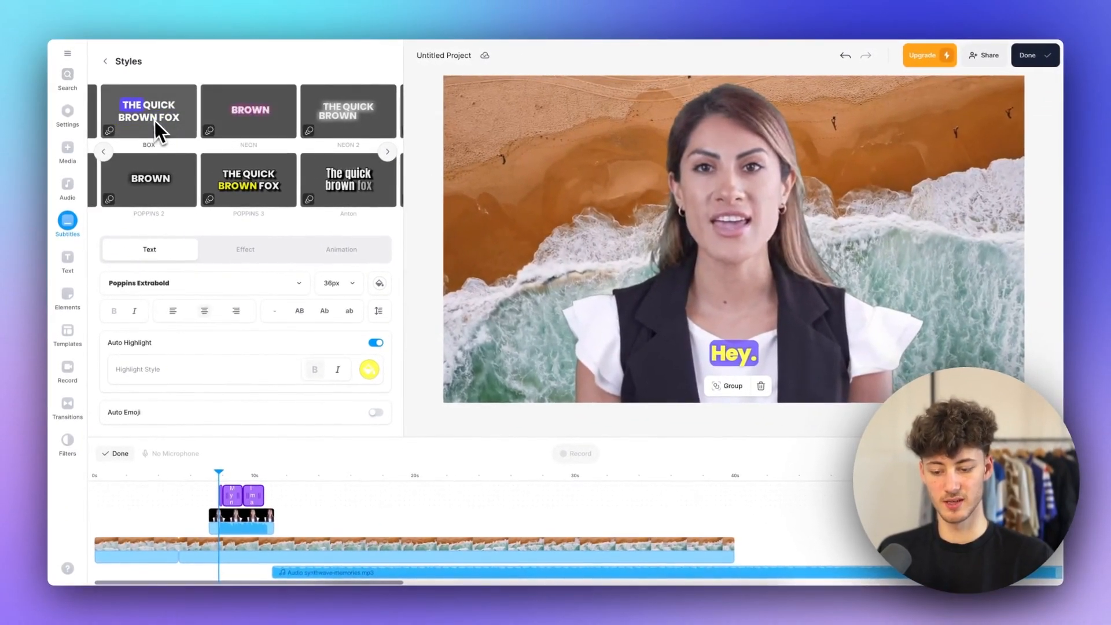
scroll(292, 168, right, 2)
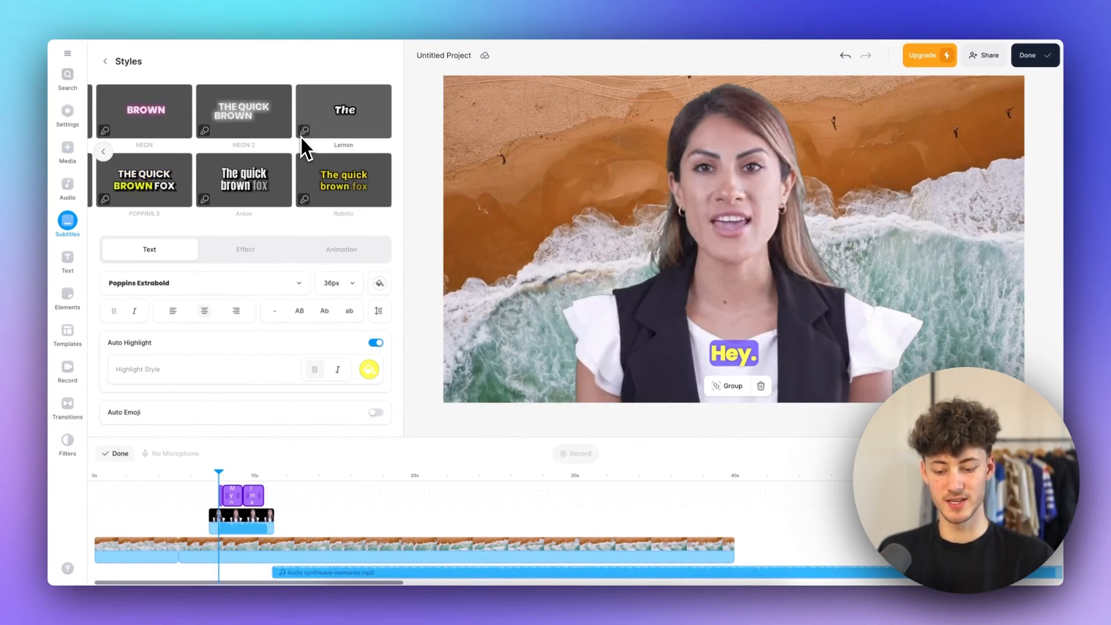
Look through the subtitle effect and animation settings and the additional subtitle options, and return to the subtitle list.
scroll(301, 138, left, 3)
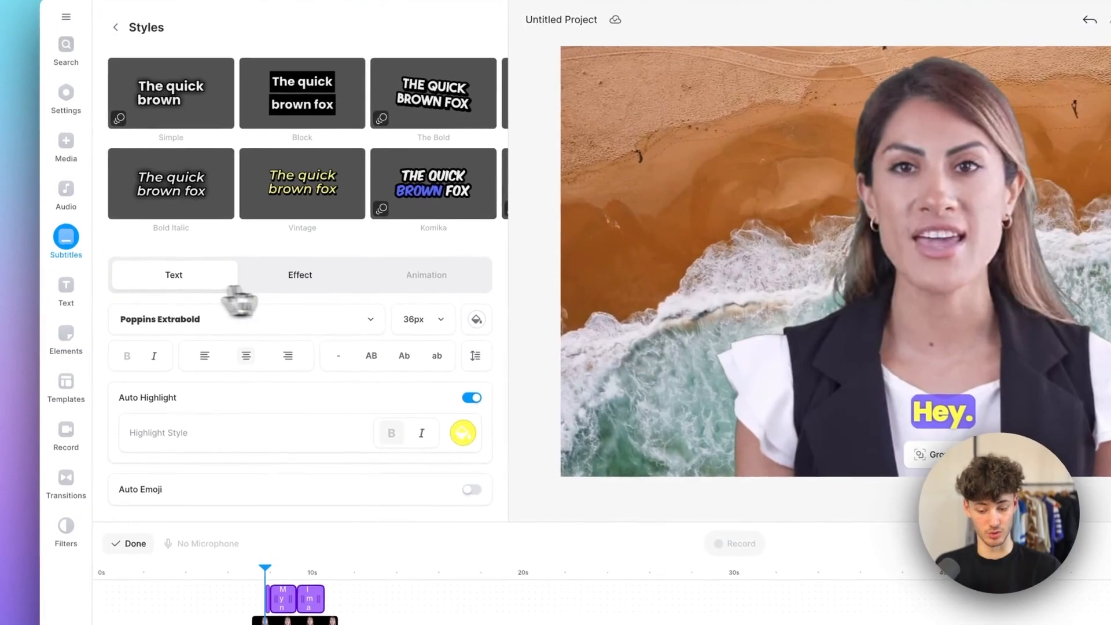
click(248, 252)
drag(167, 438, 89, 449)
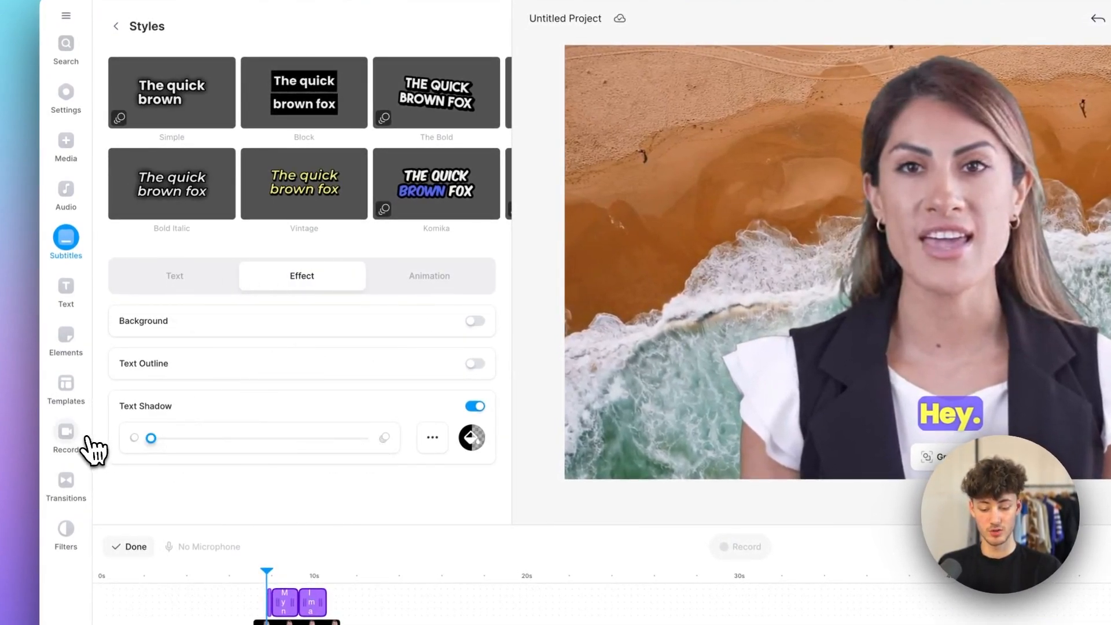
click(435, 277)
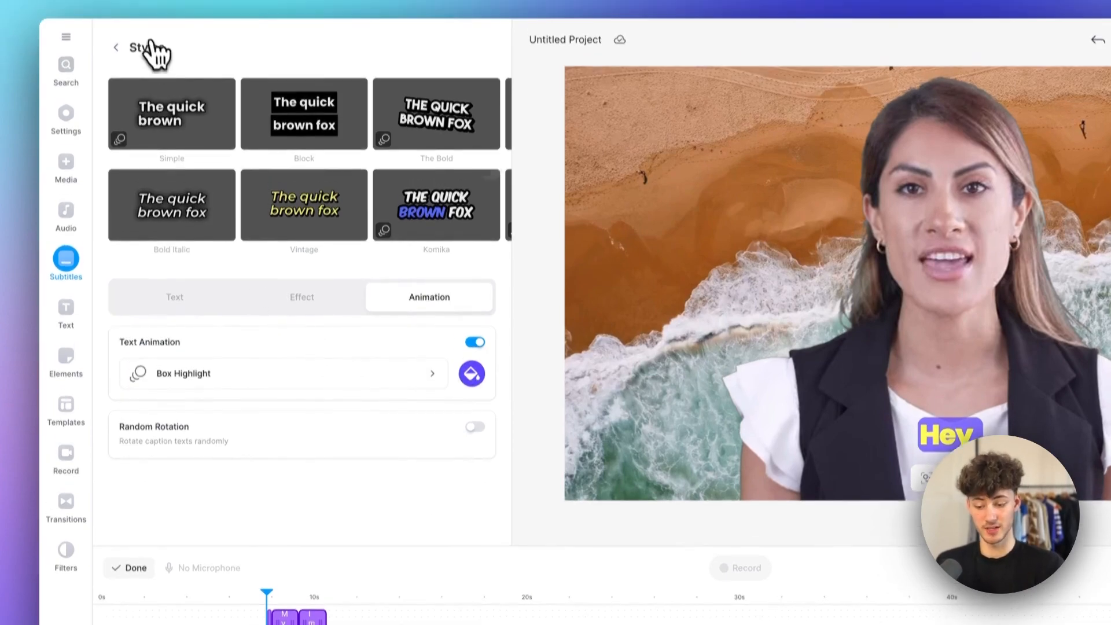
click(116, 45)
click(461, 46)
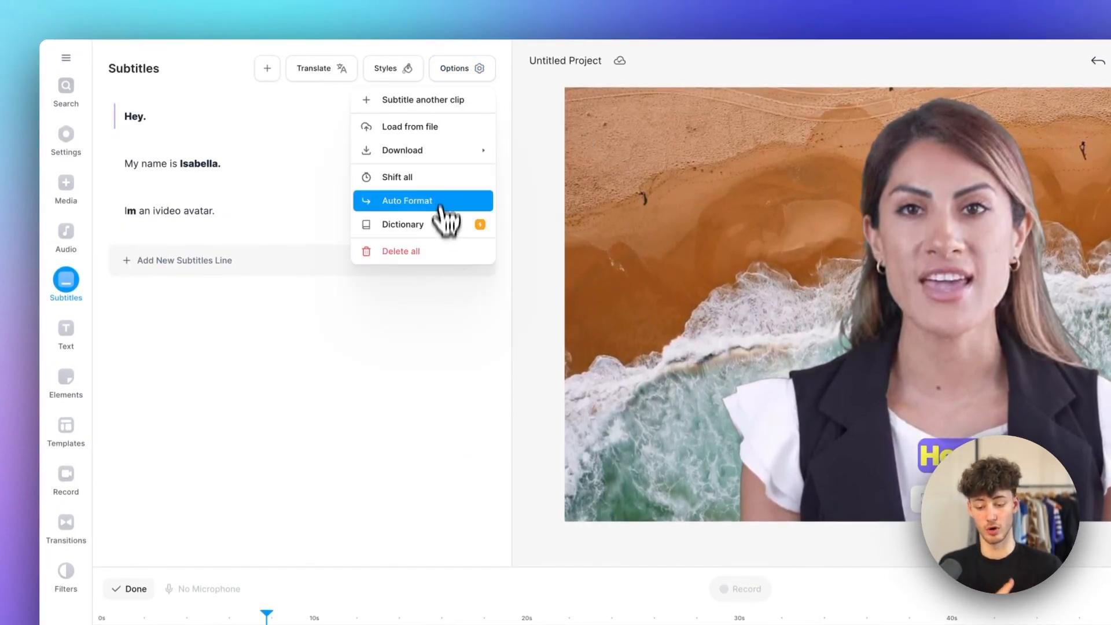
click(262, 353)
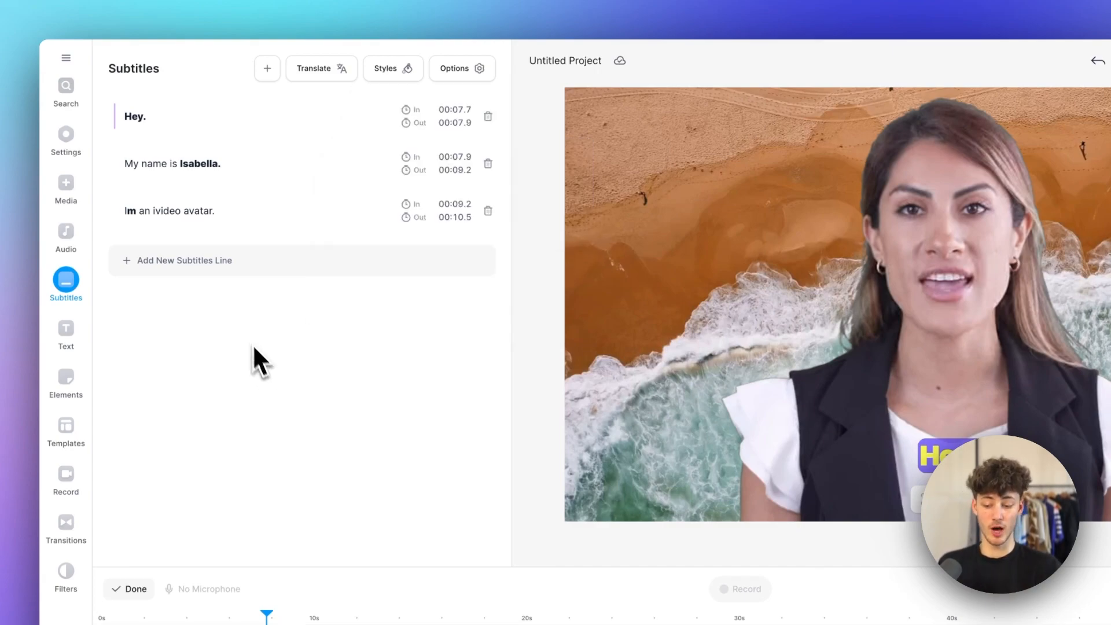
Browse the text presets and add a Simple text box over the avatar.
click(81, 342)
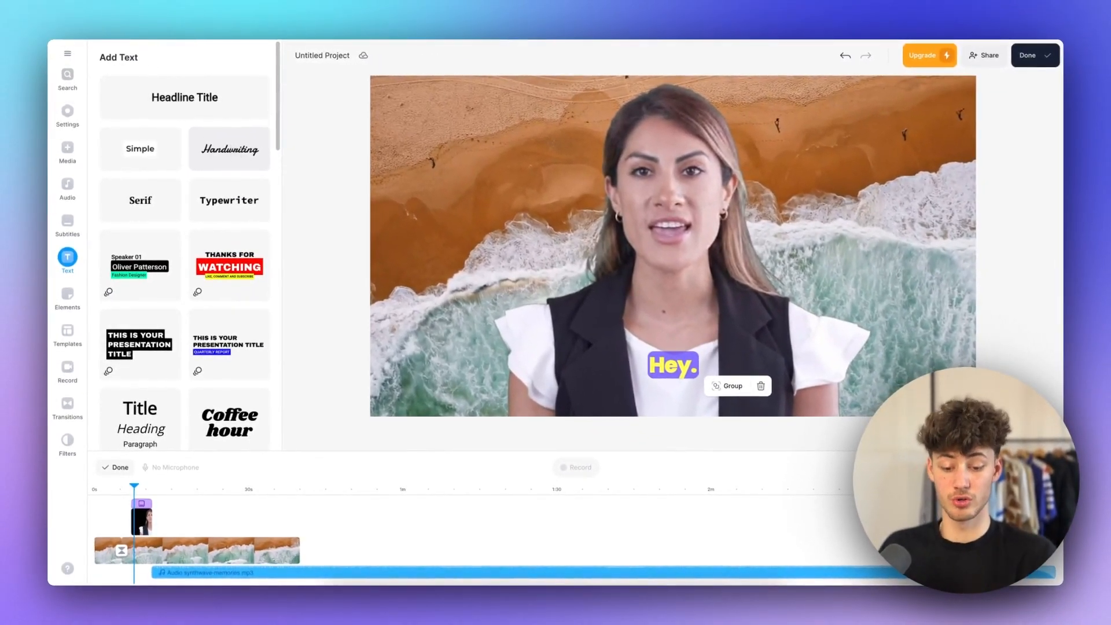
scroll(189, 159, down, 4)
scroll(221, 307, down, 10)
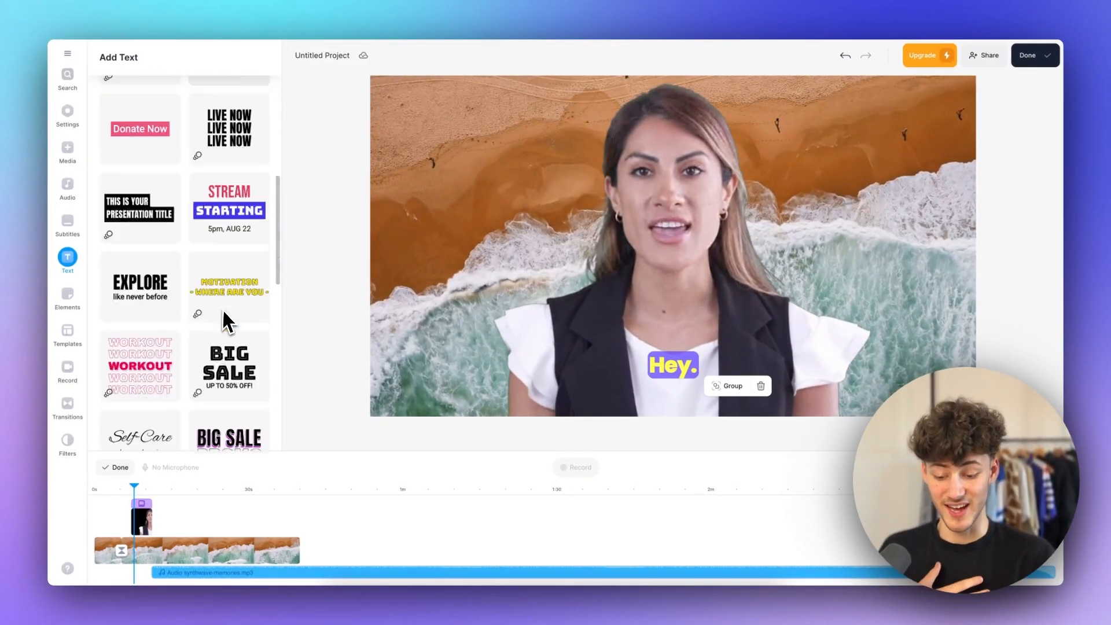
scroll(223, 310, up, 8)
scroll(224, 310, down, 8)
scroll(223, 306, down, 4)
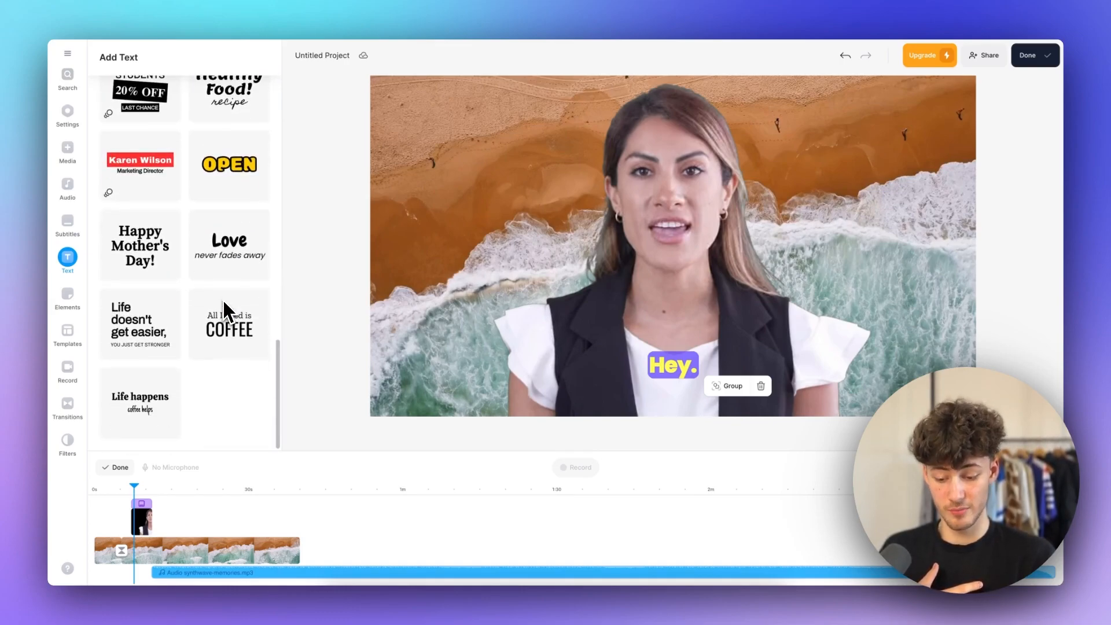
scroll(222, 299, up, 15)
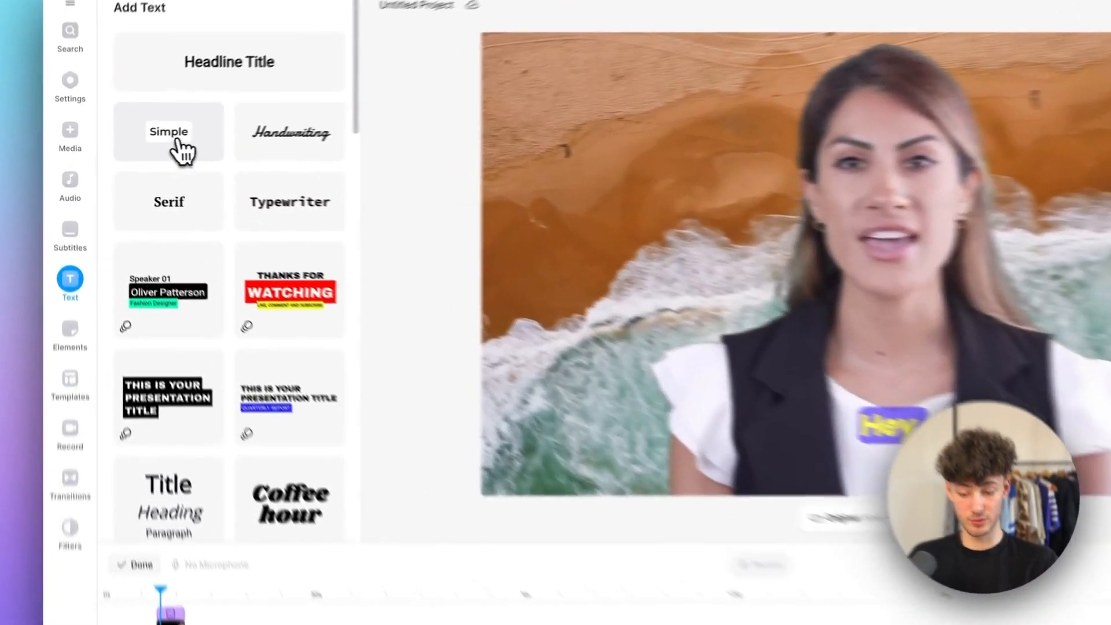
click(141, 149)
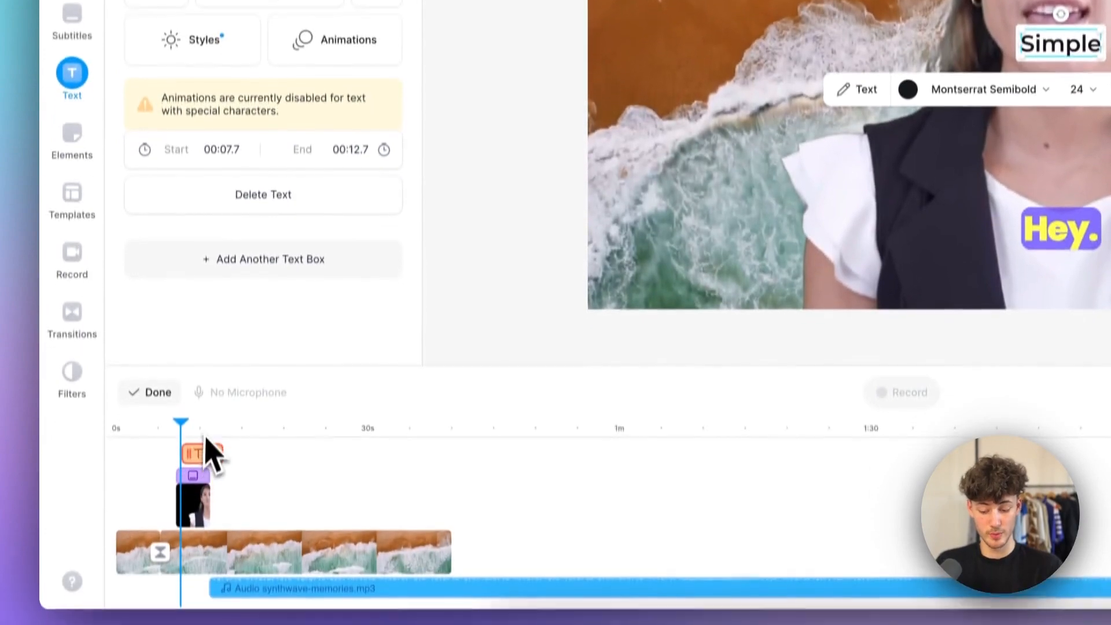
At about 10 s, replace the text box's wording with "jbnfadsndkfjndsn" and check the available fonts and sizes.
click(201, 428)
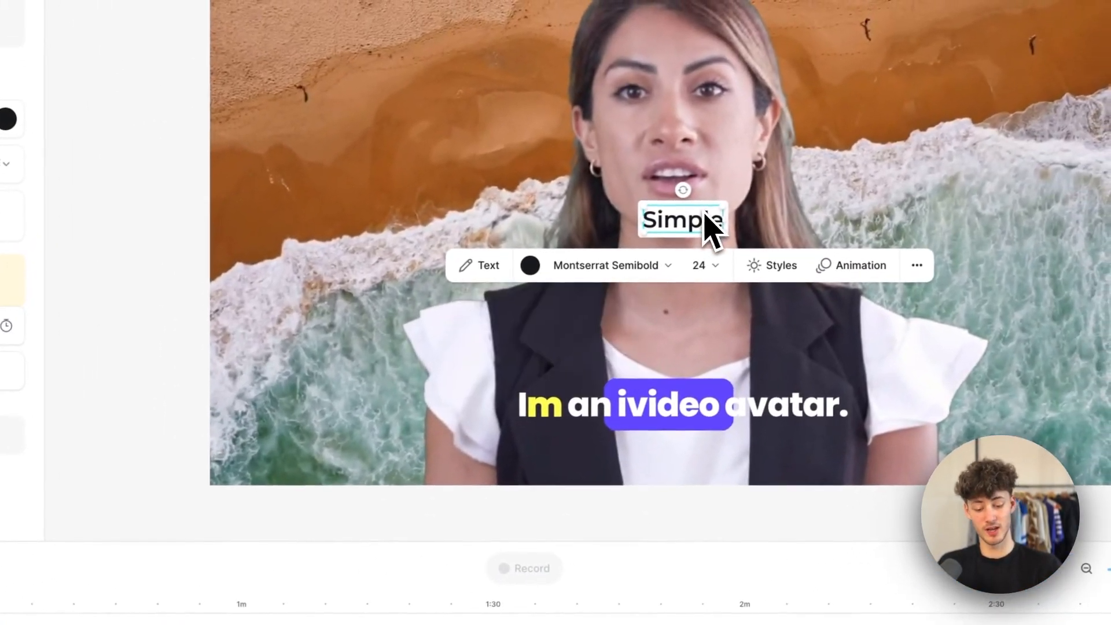
click(498, 267)
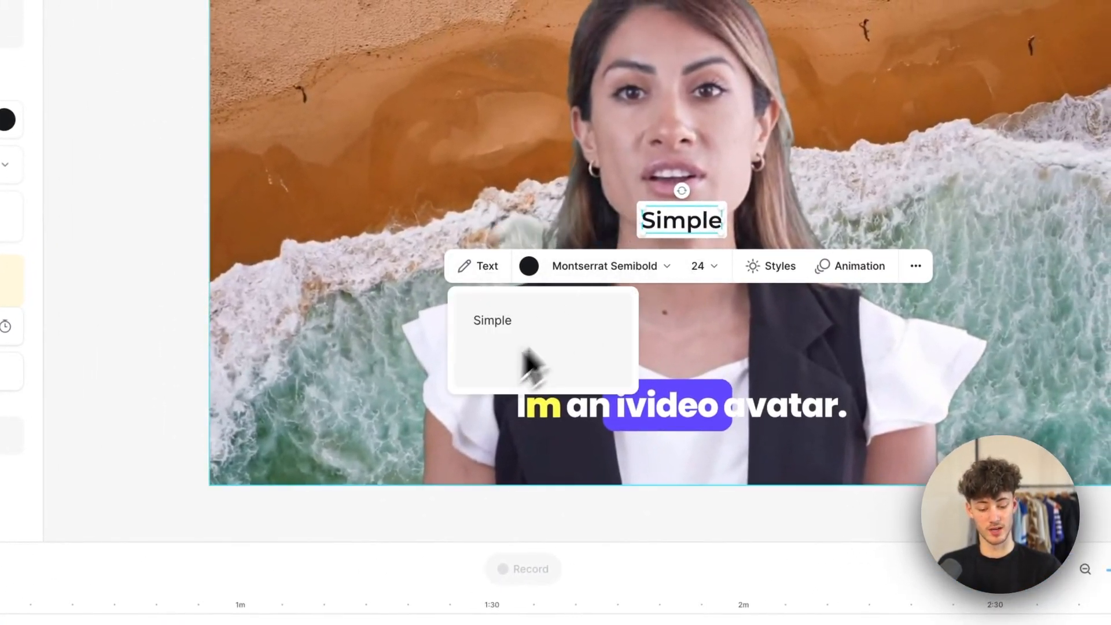
text(jbnfadsndkfjndsn)
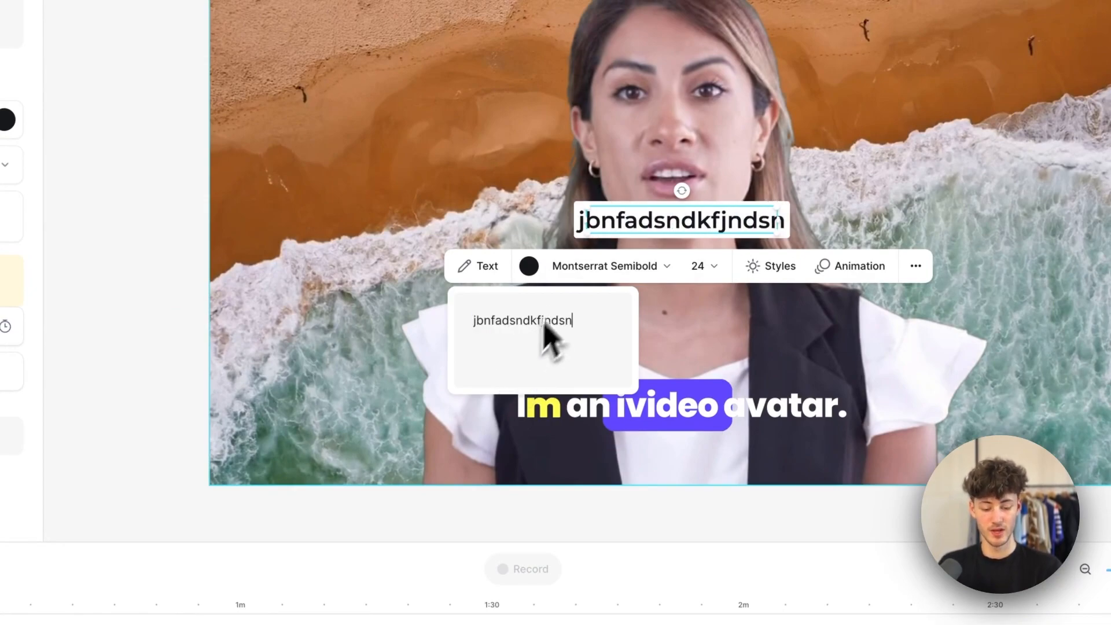
click(596, 267)
click(716, 269)
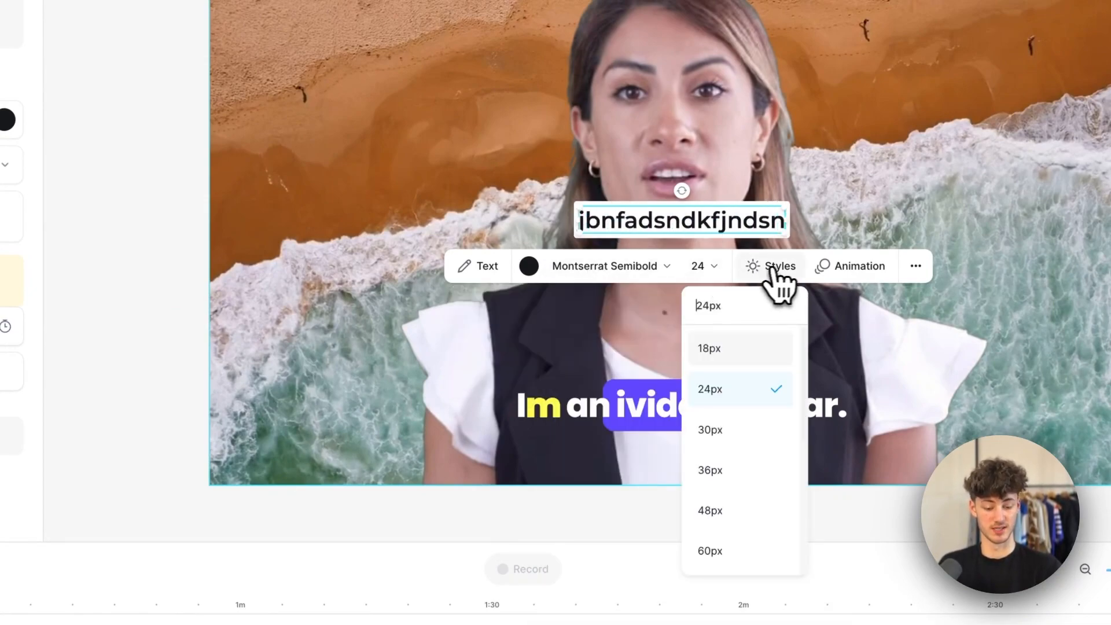
Compare the solid blue background style presets and apply one with white lettering to the text box.
click(775, 272)
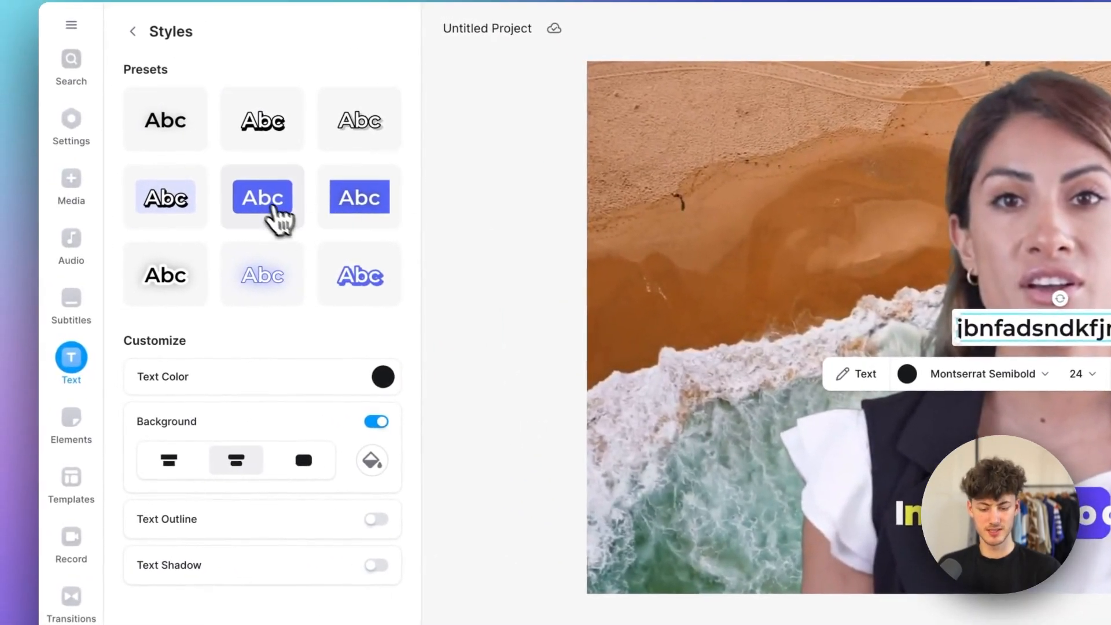
click(265, 197)
click(340, 210)
click(283, 217)
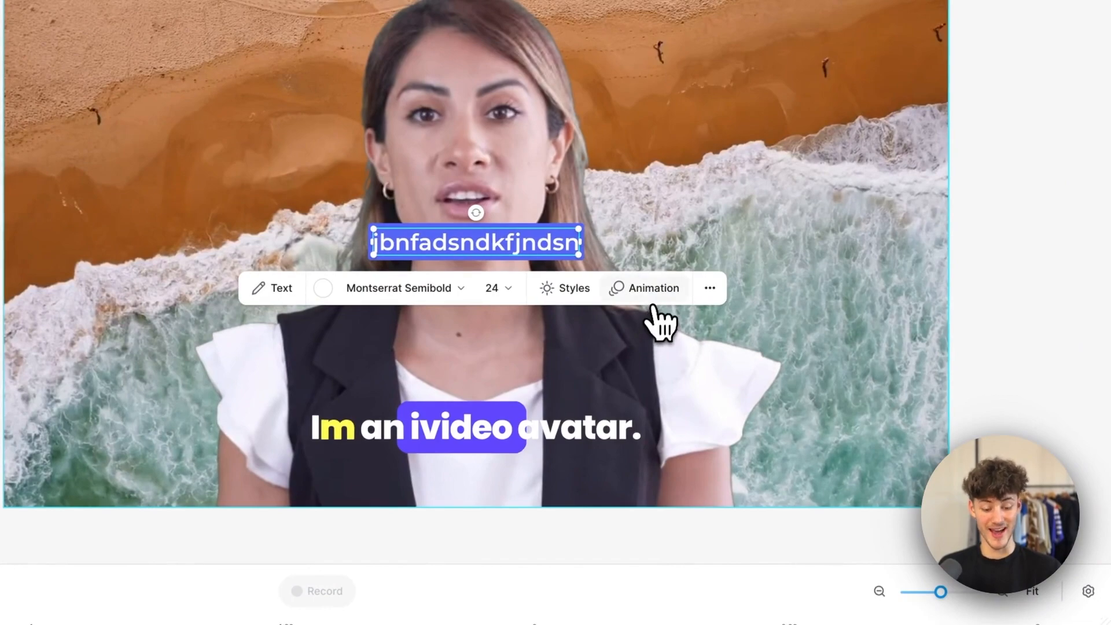
Look through the In, Out and Loop animations for the text box and return to its text settings.
click(652, 290)
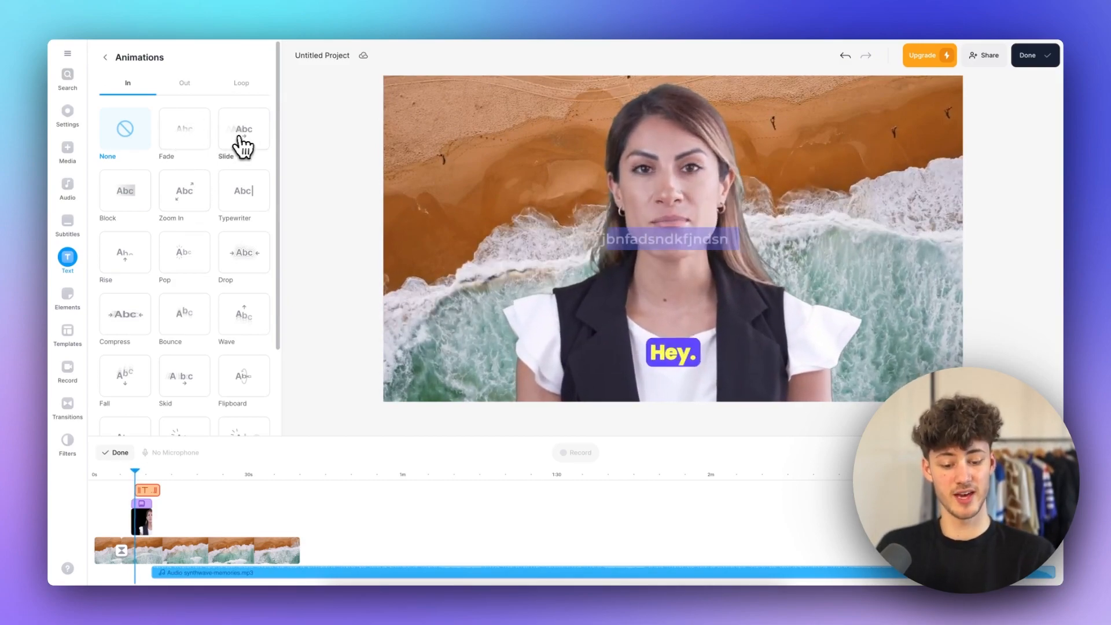
scroll(224, 315, down, 2)
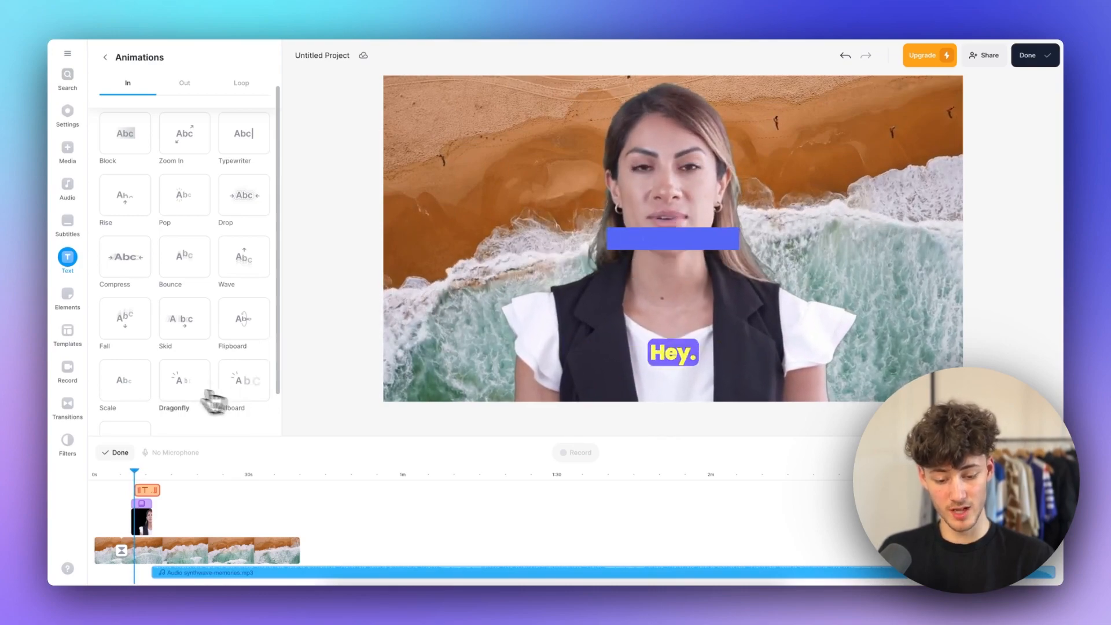
scroll(107, 153, up, 2)
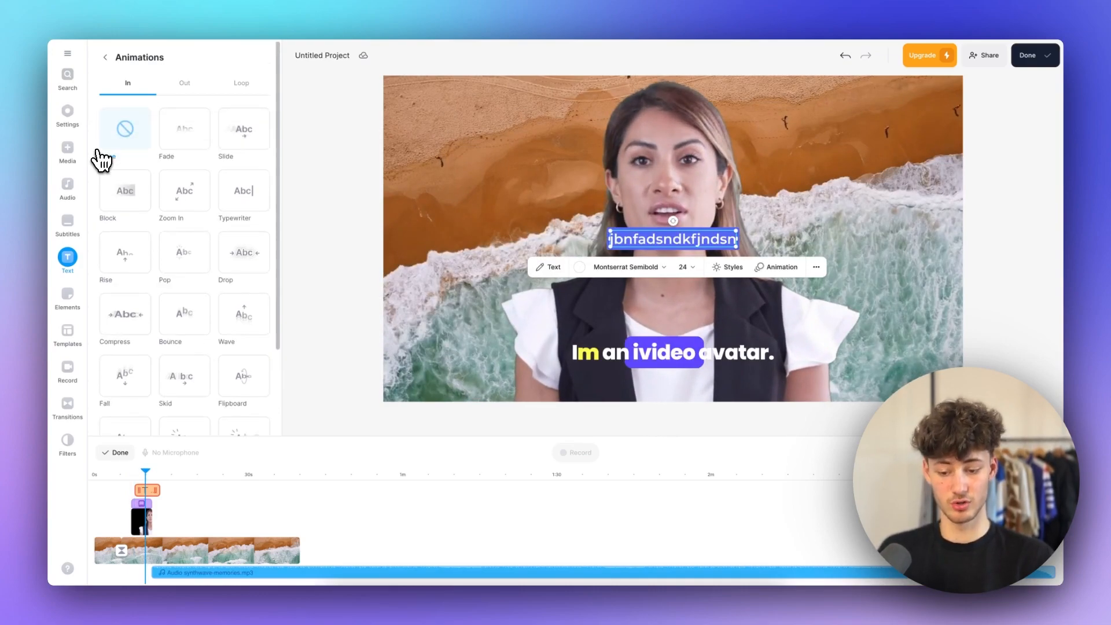
click(186, 86)
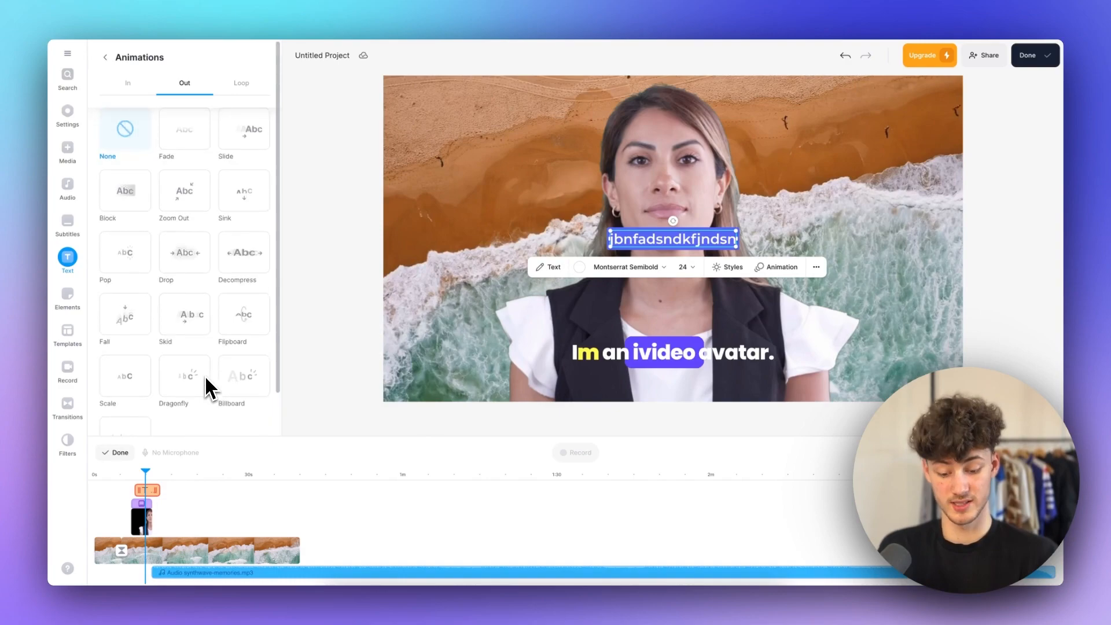
click(242, 83)
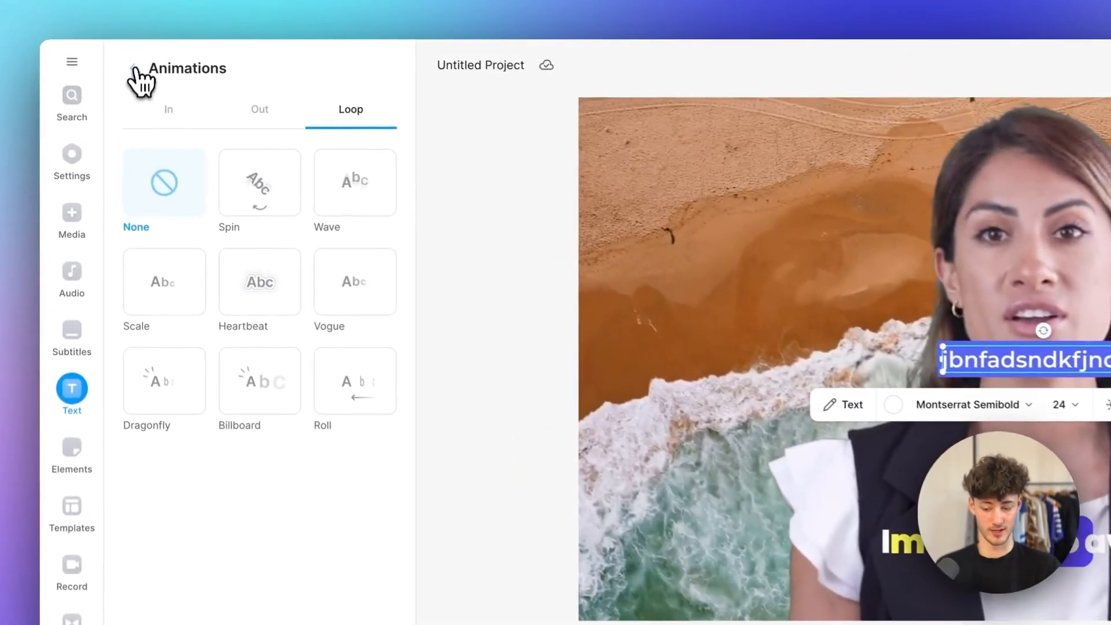
click(104, 57)
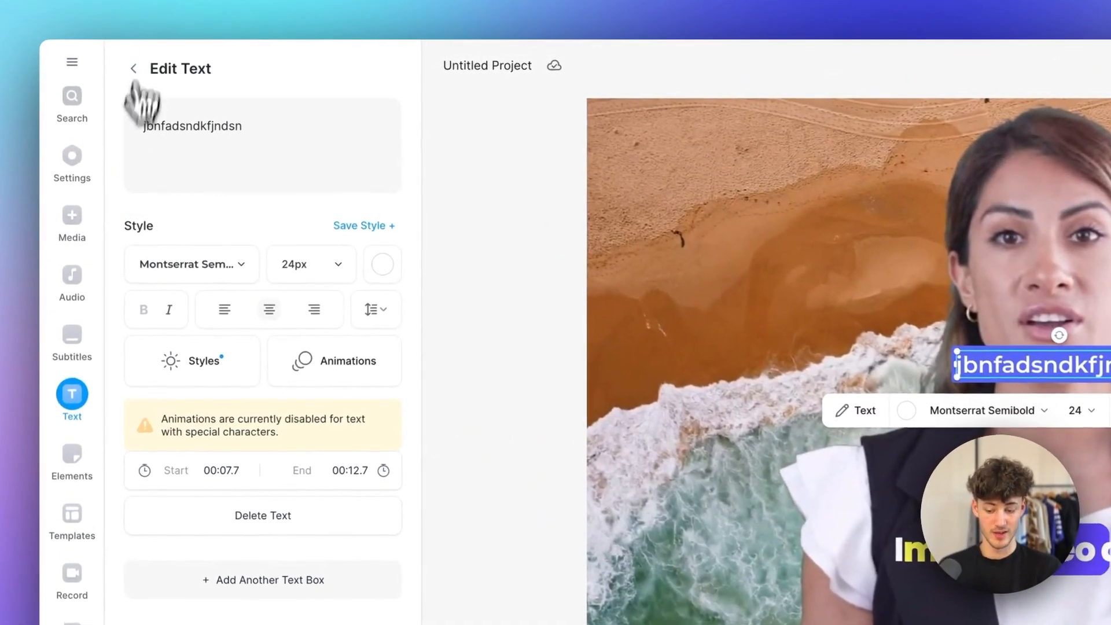
Add an orange drawing layer and scribble freehand strokes over the avatar and its text, adjusting the Sliced brush to 28px size and 21% opacity.
click(72, 458)
scroll(259, 316, down, 8)
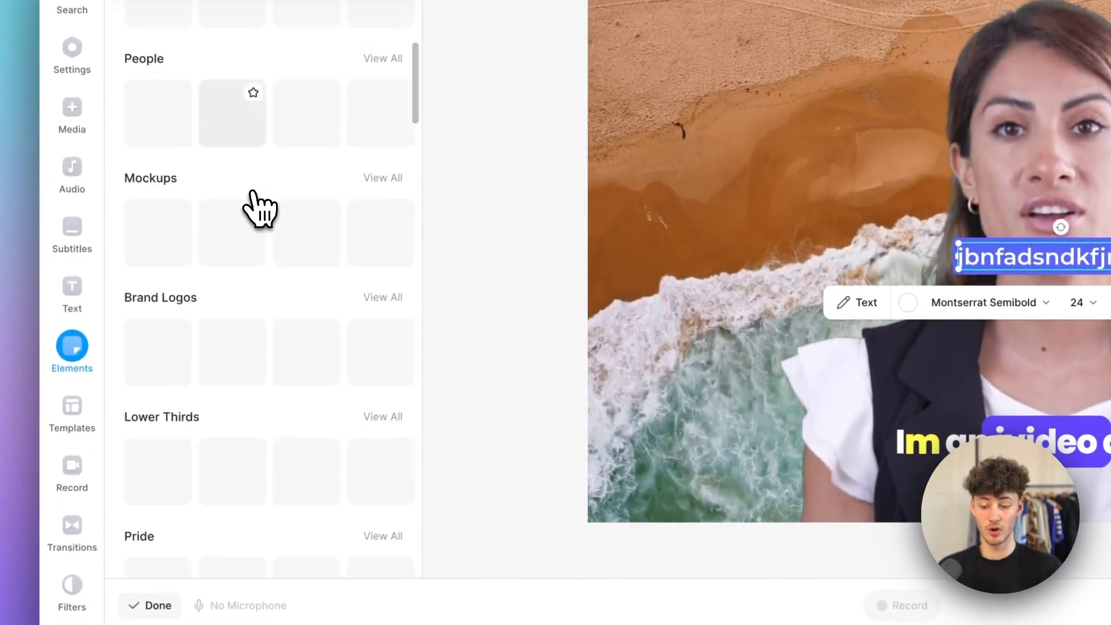
scroll(259, 209, up, 10)
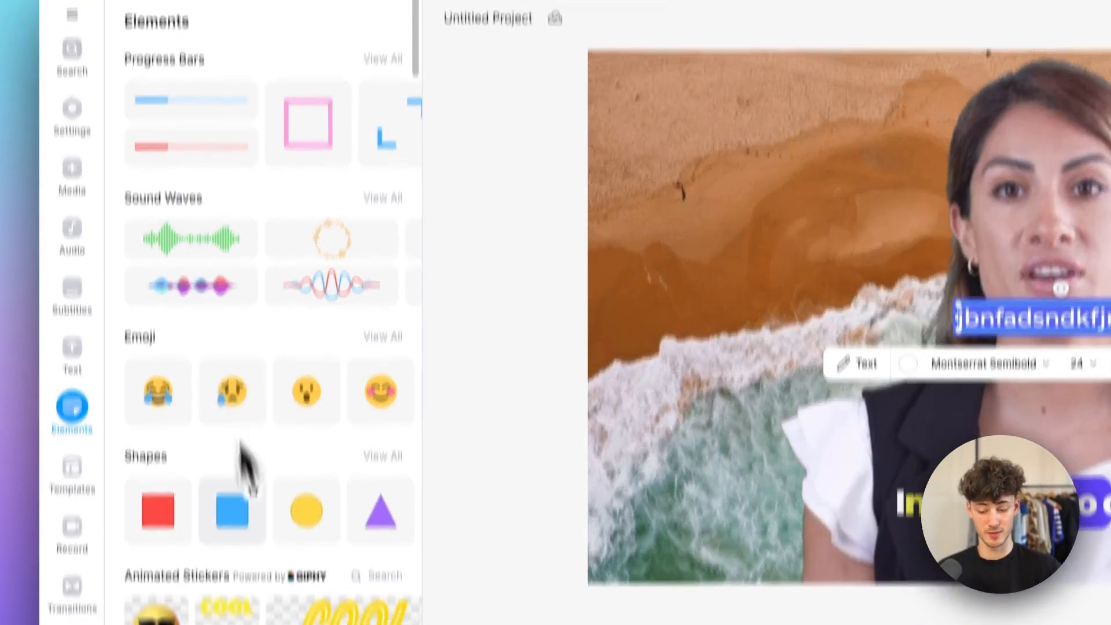
scroll(232, 463, down, 5)
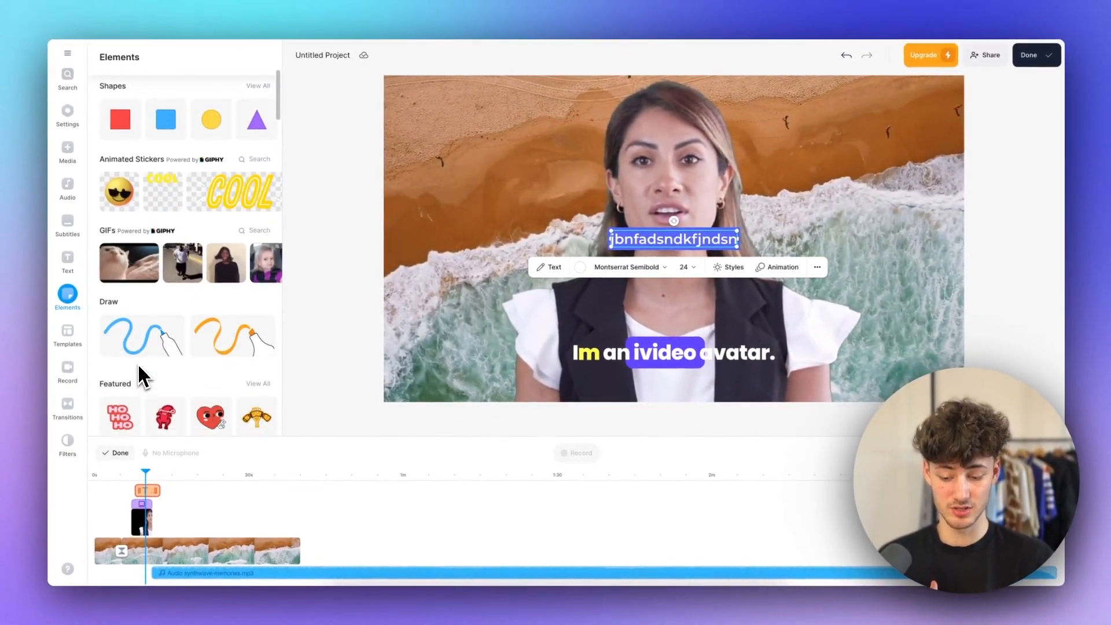
scroll(138, 362, down, 1)
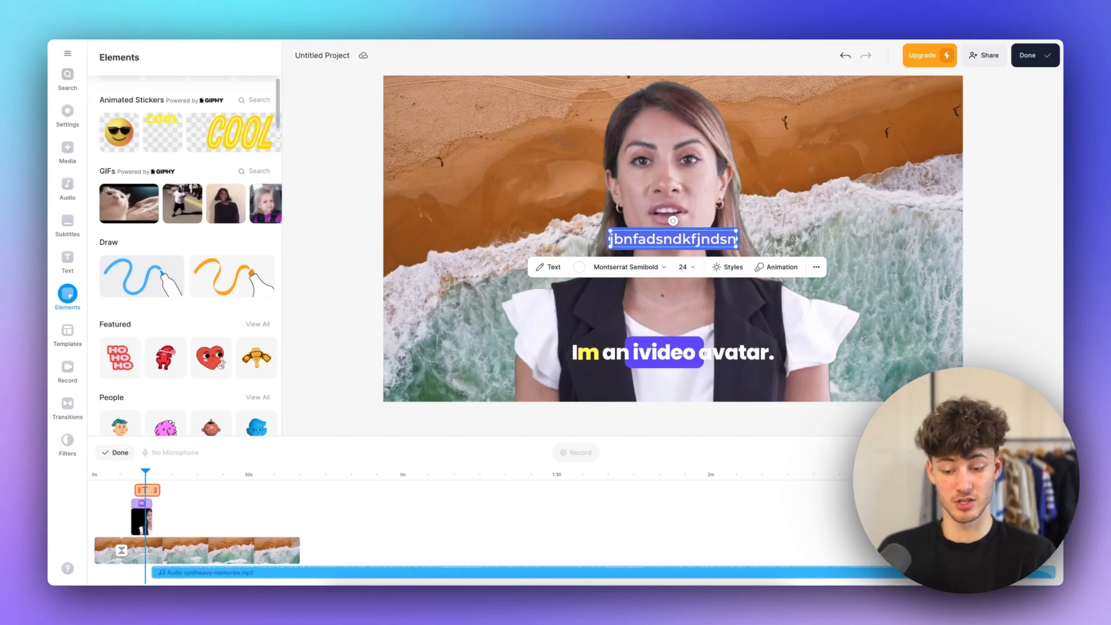
click(254, 299)
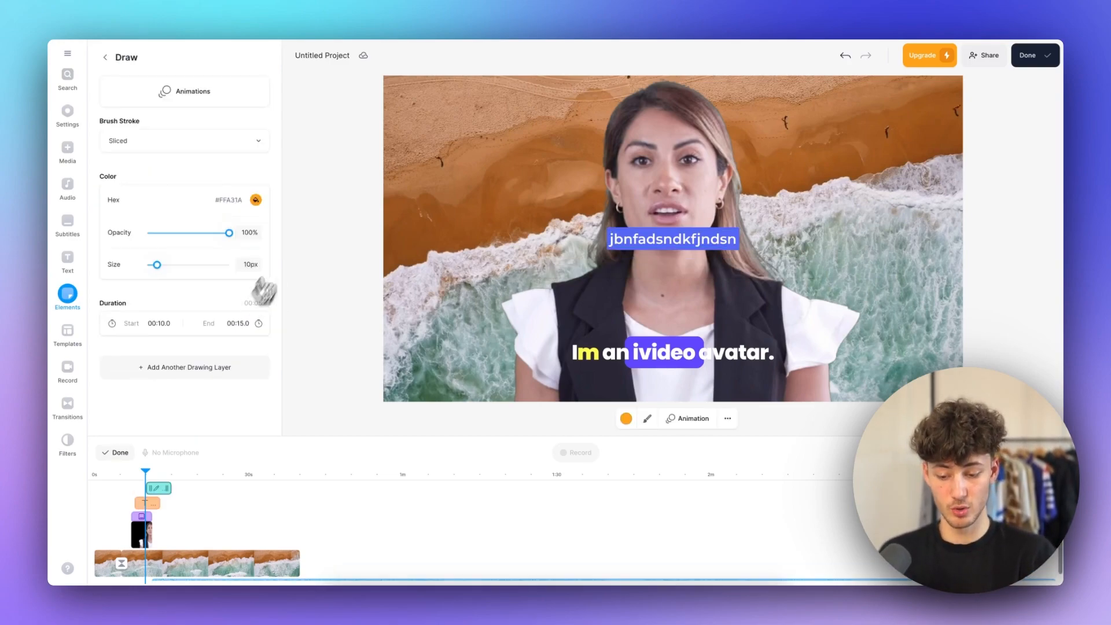
click(647, 421)
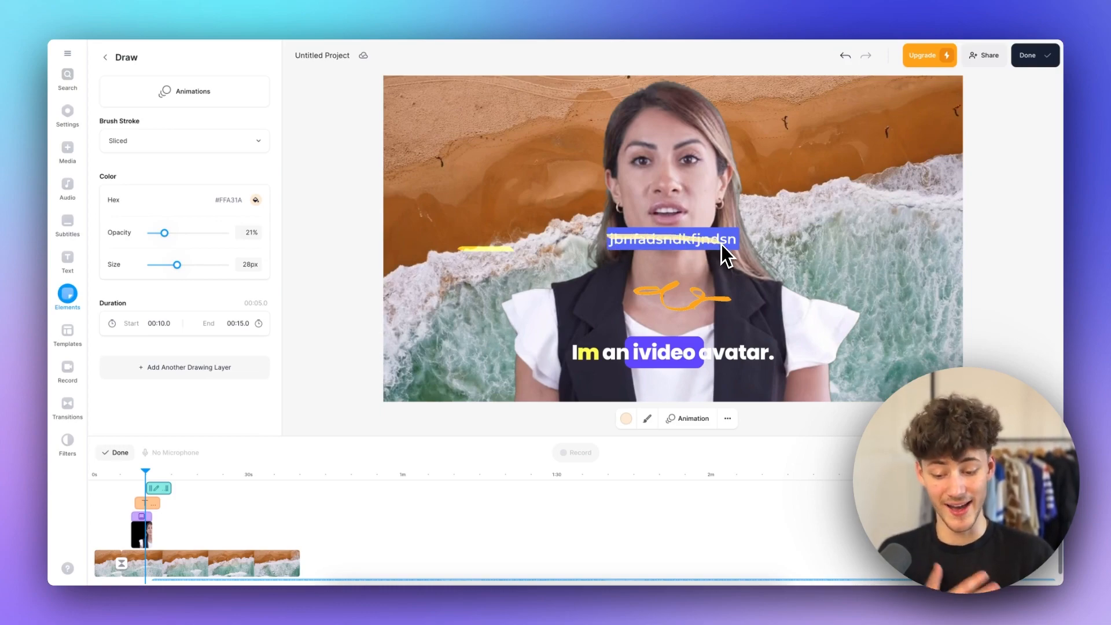
click(166, 98)
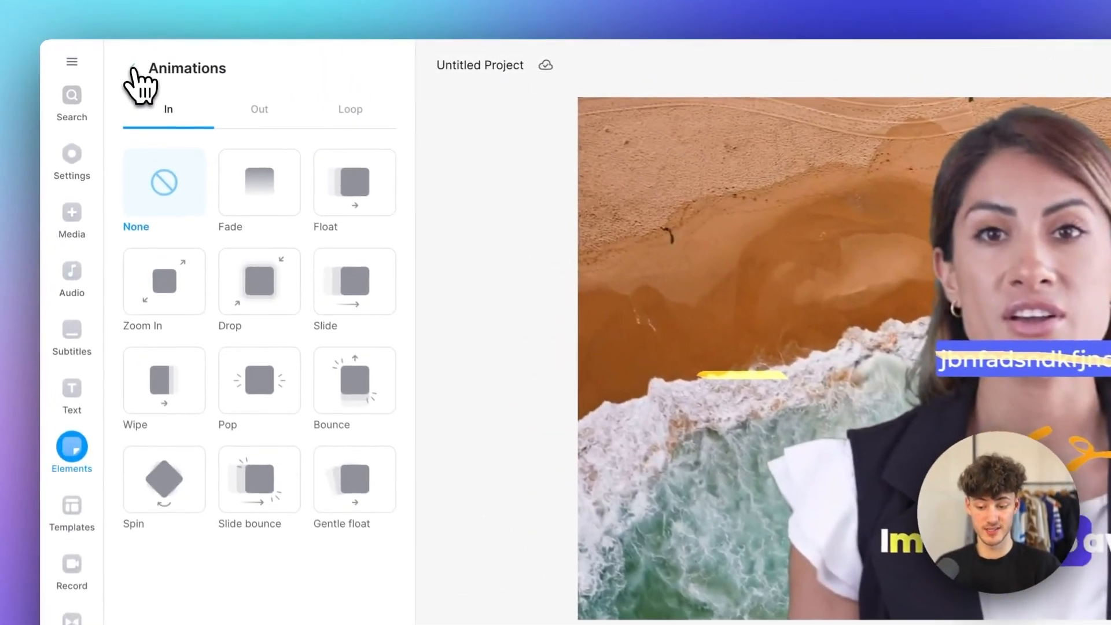
click(133, 69)
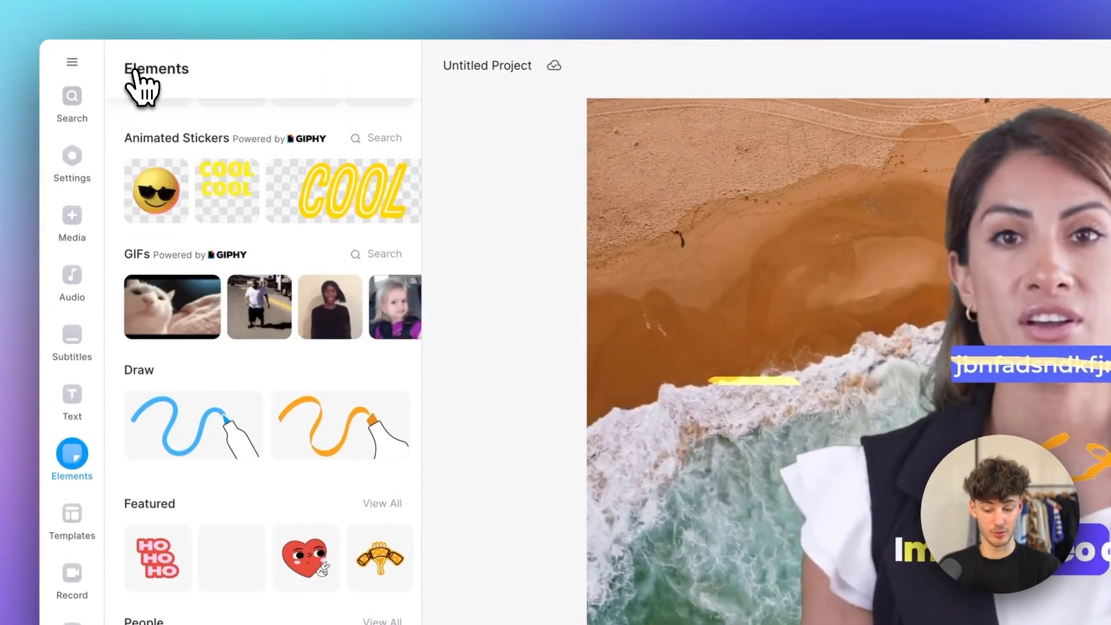
Add the orange smiling-face sticker from the People collection and place it on the sand beside the avatar's head.
scroll(277, 462, down, 4)
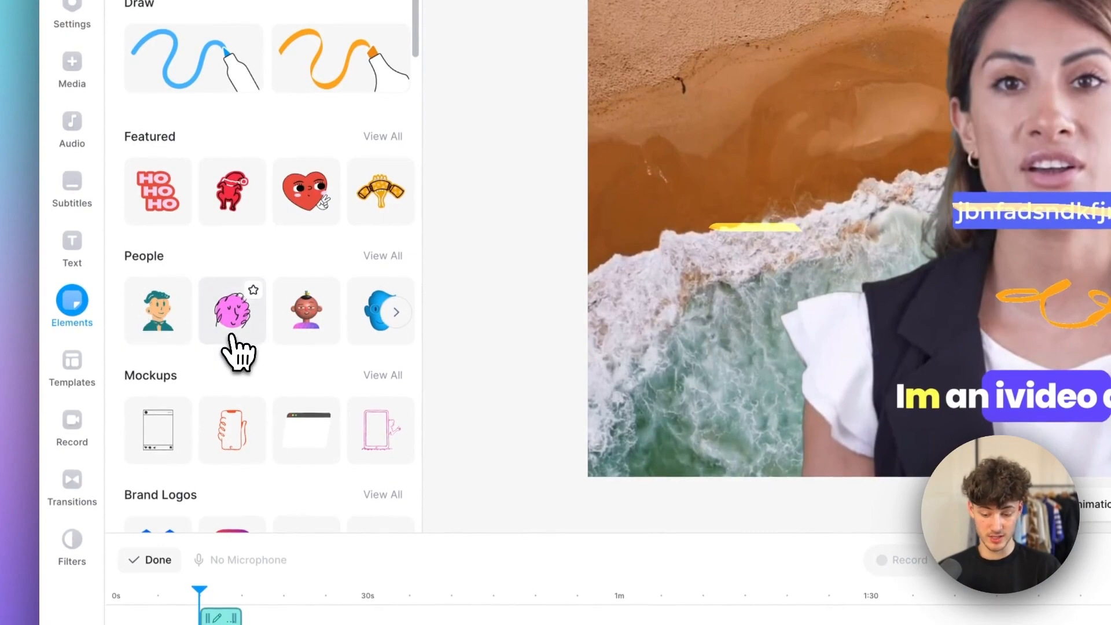
scroll(236, 341, right, 4)
click(383, 257)
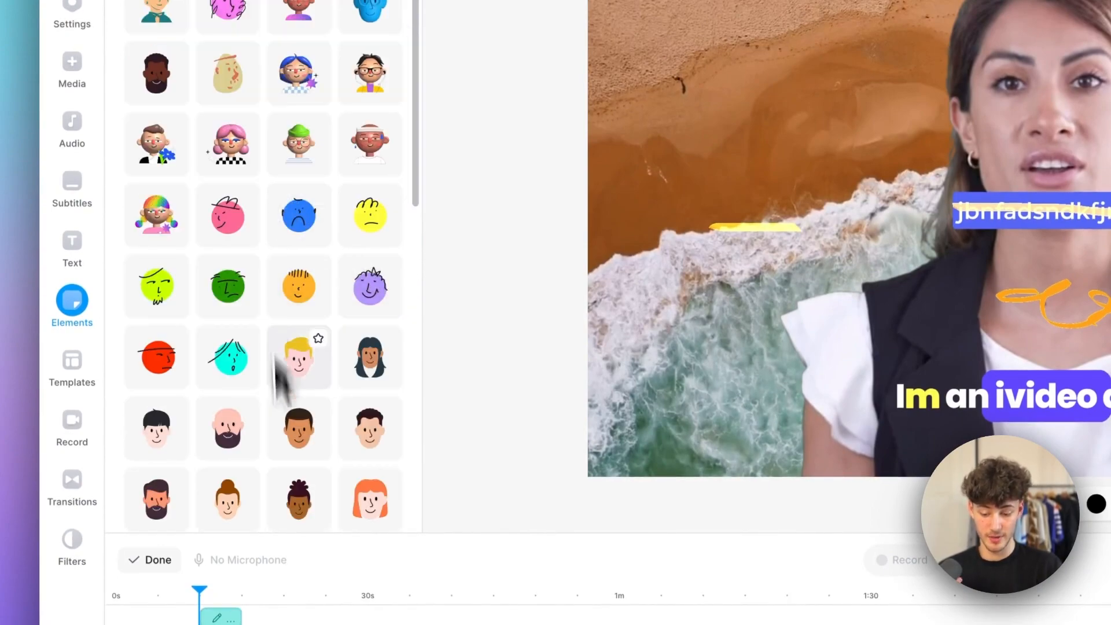
click(300, 292)
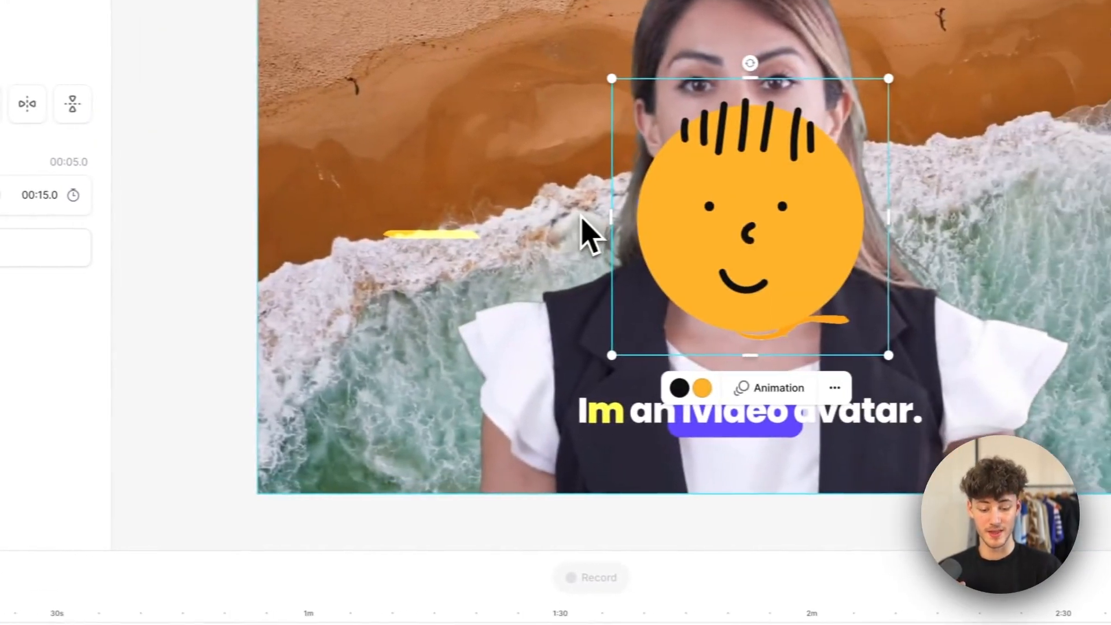
drag(566, 333, 489, 272)
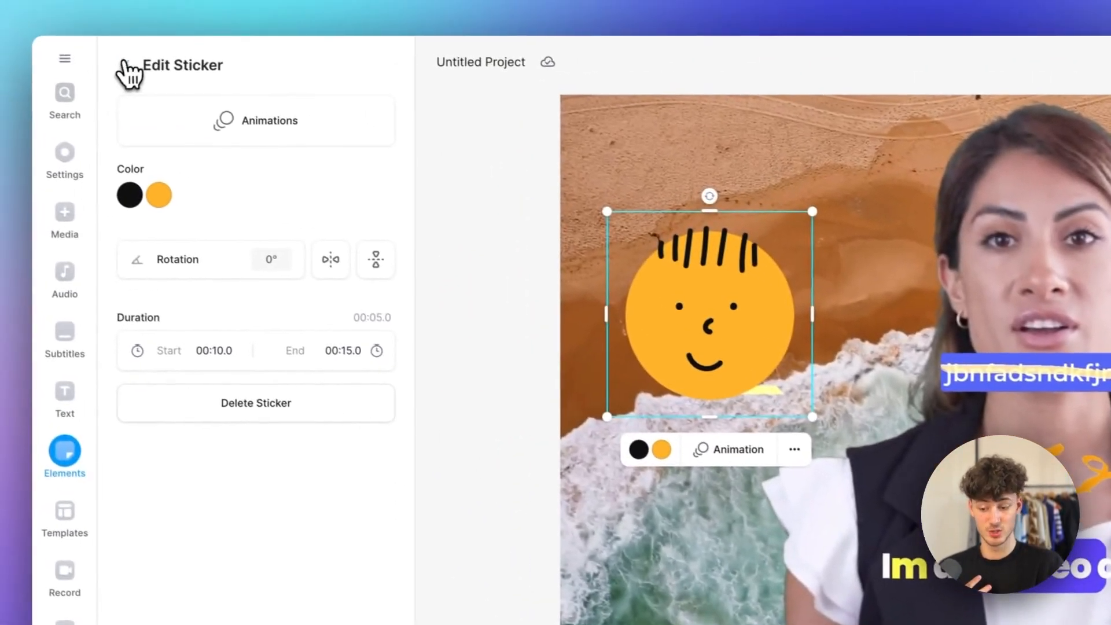
Look through the remaining People stickers and the other element categories, from Mockups and Brand Logos to Frames and Summer.
click(123, 65)
scroll(279, 443, down, 15)
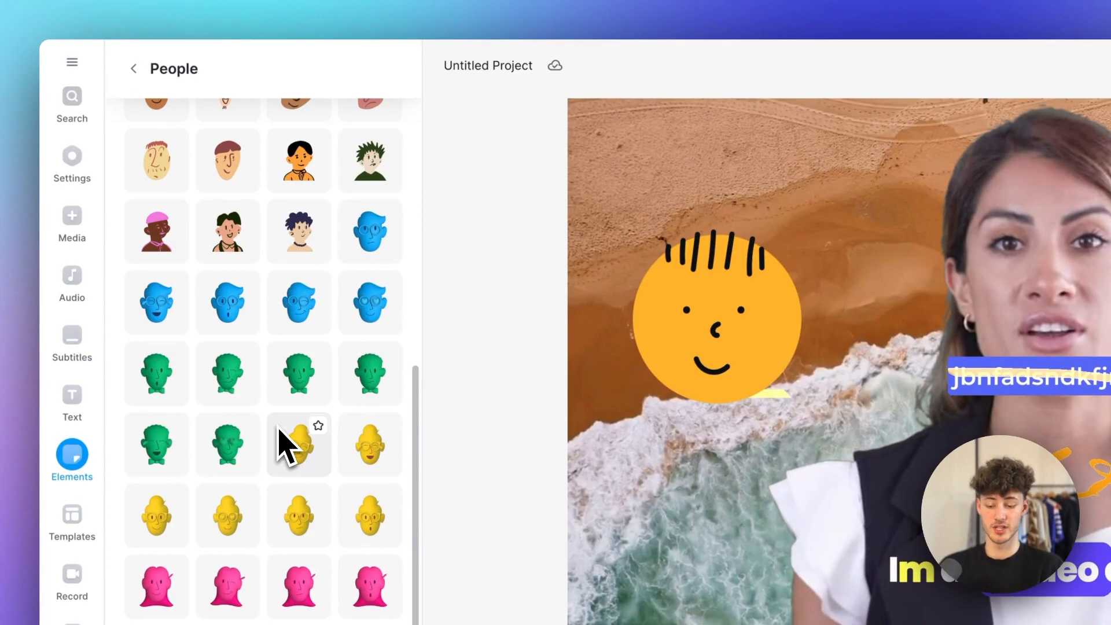
click(135, 70)
scroll(268, 504, down, 5)
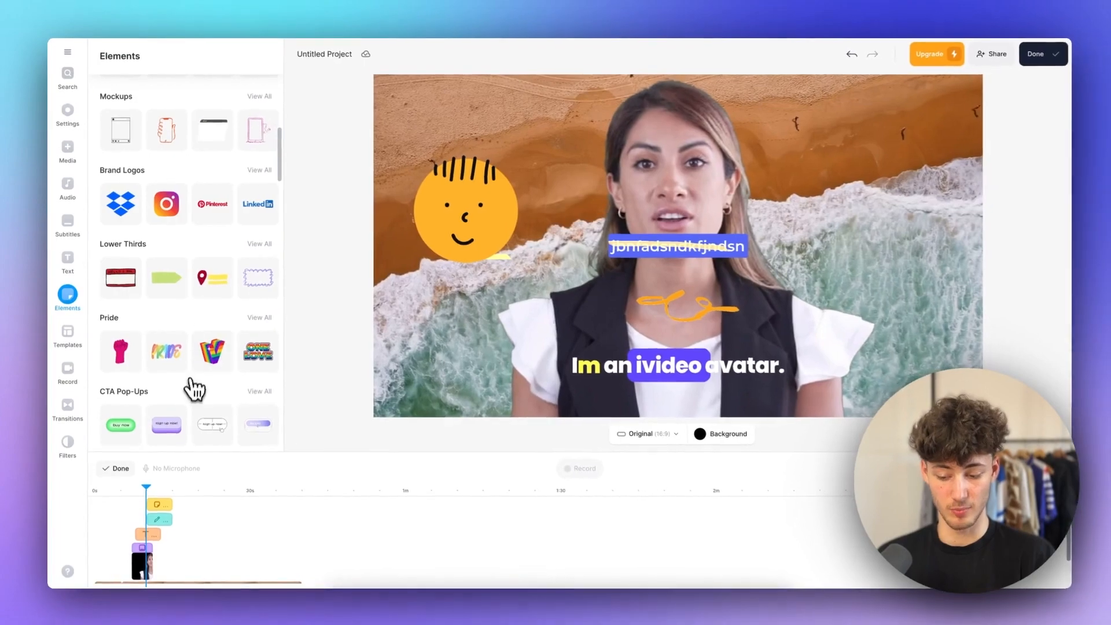
scroll(272, 493, down, 5)
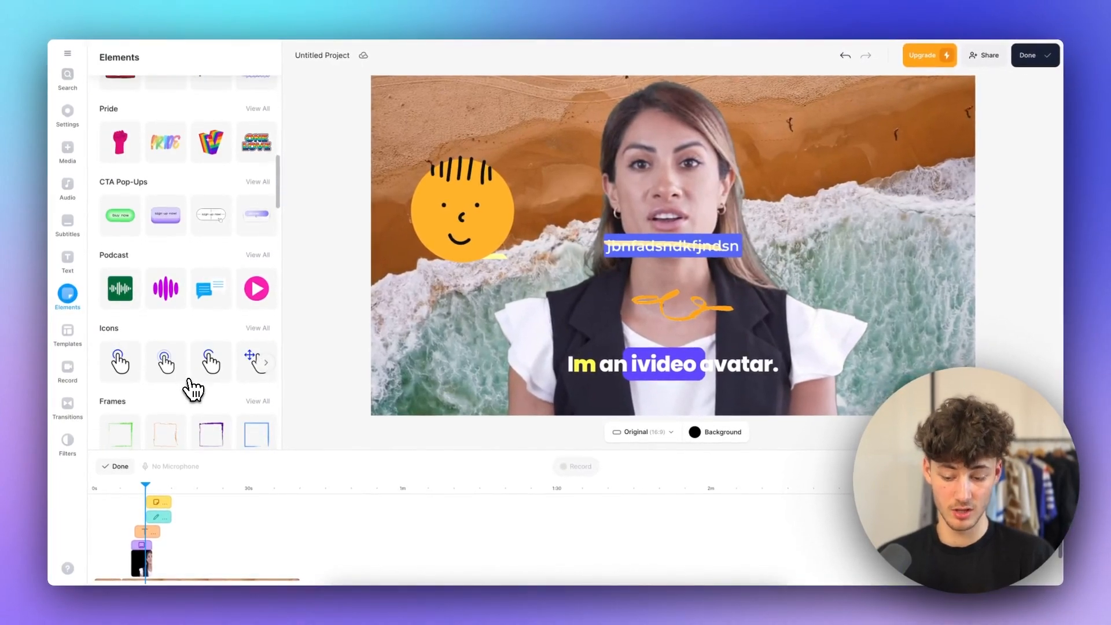
scroll(193, 389, down, 3)
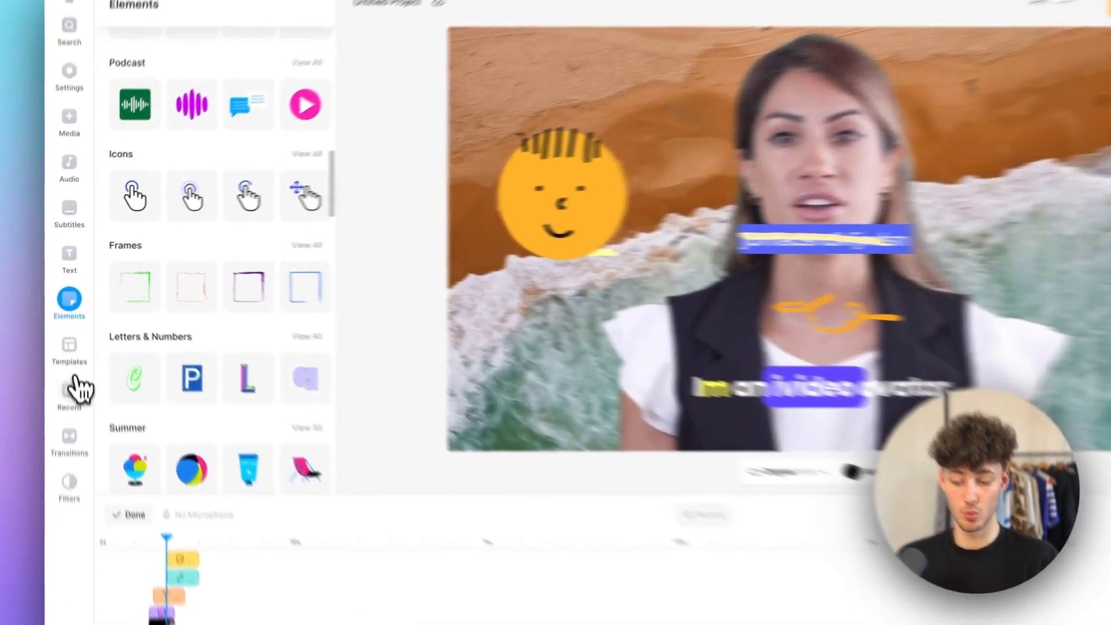
Browse the video template categories and check the available recording options.
click(67, 331)
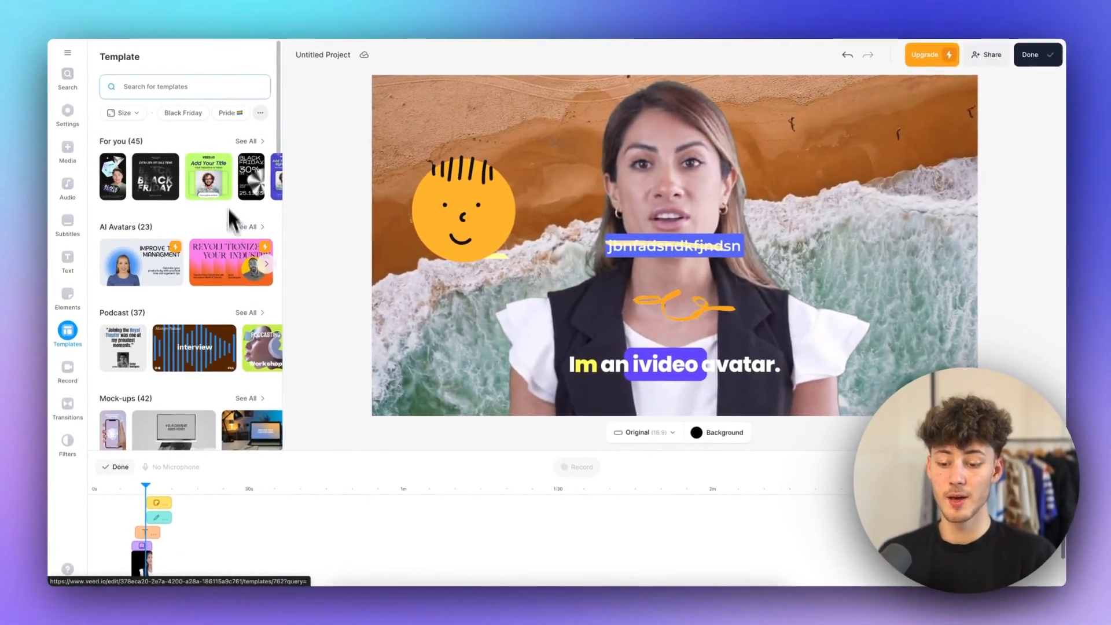
scroll(207, 252, down, 5)
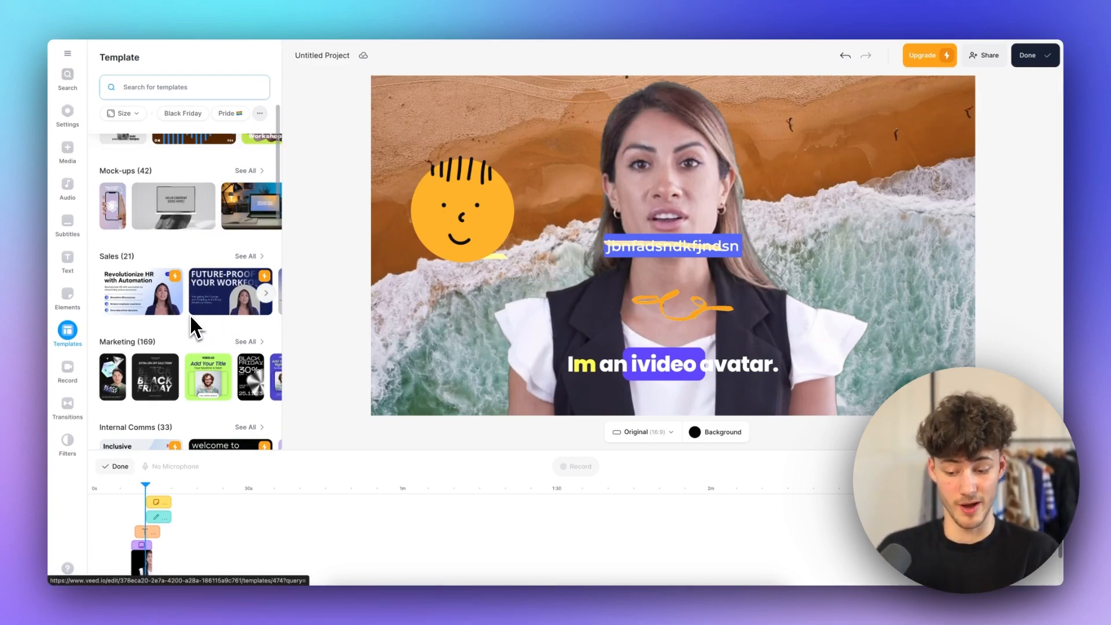
scroll(189, 314, down, 3)
click(67, 368)
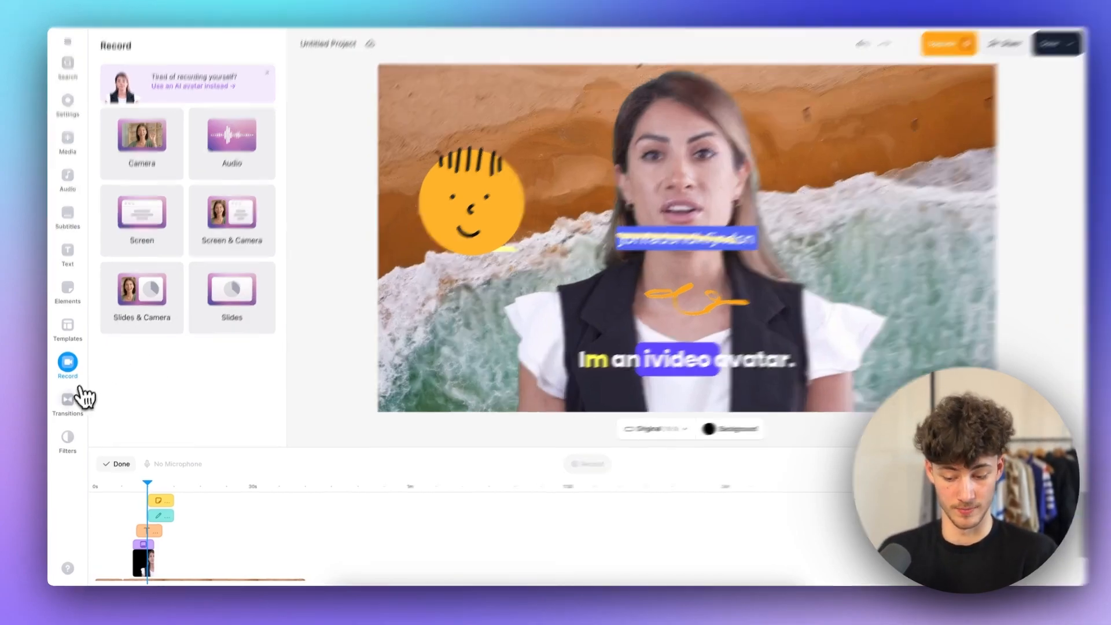
Bring up the transitions and split the beach clip on the timeline at 00:15.6.
click(68, 402)
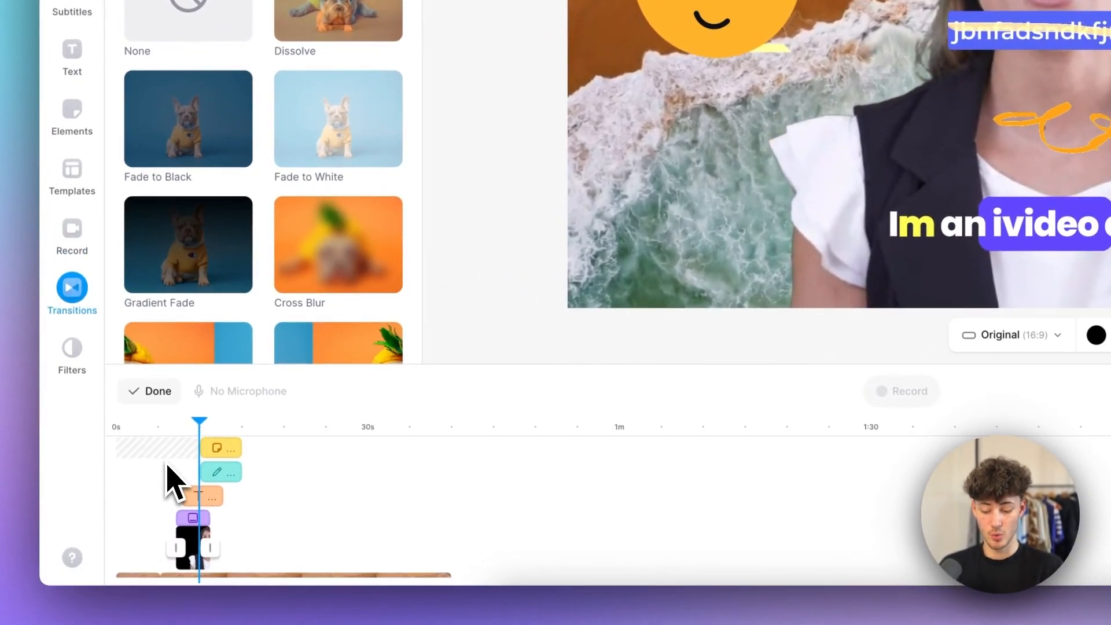
scroll(171, 469, down, 2)
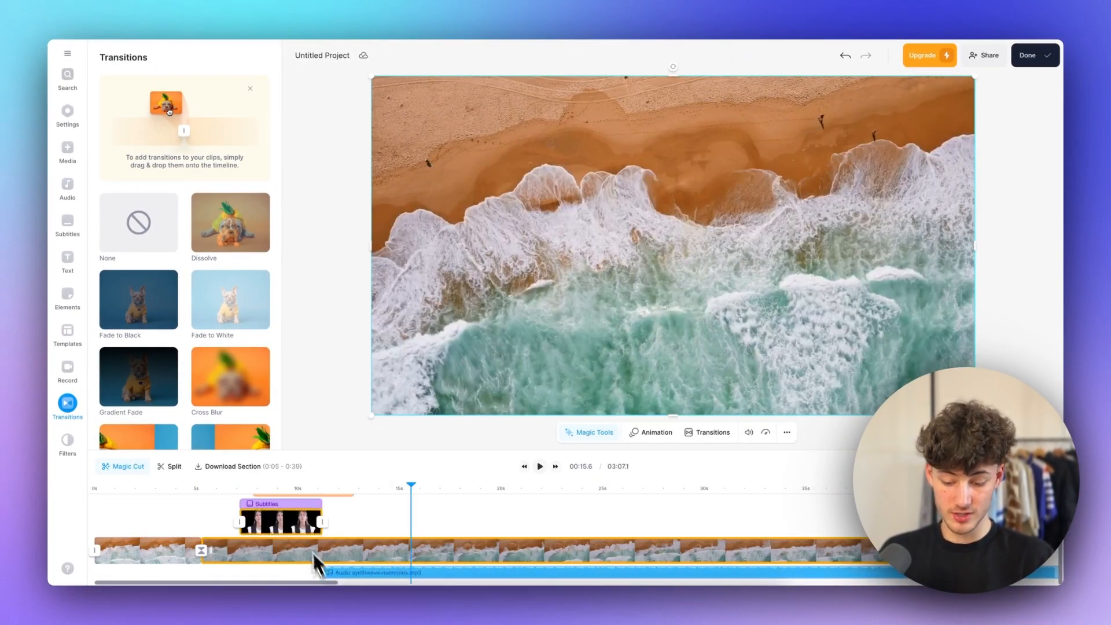
click(181, 467)
click(453, 526)
scroll(455, 526, up, 3)
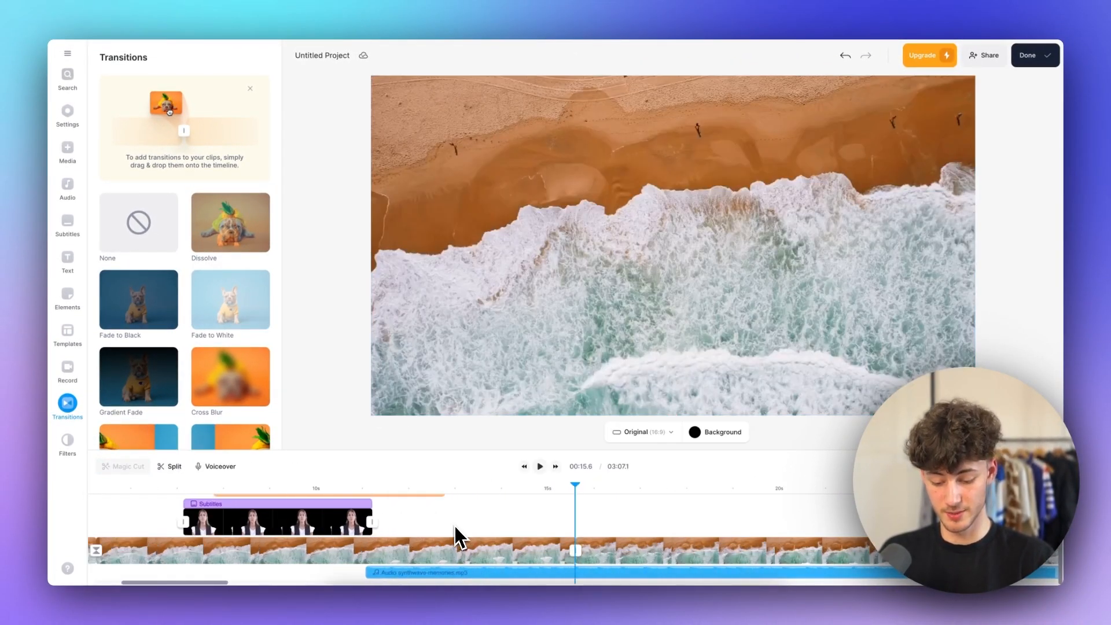
Apply the Cross Blur transition to the new cut in the beach video and play that section back.
drag(575, 487, 555, 488)
drag(226, 369, 578, 570)
key(space)
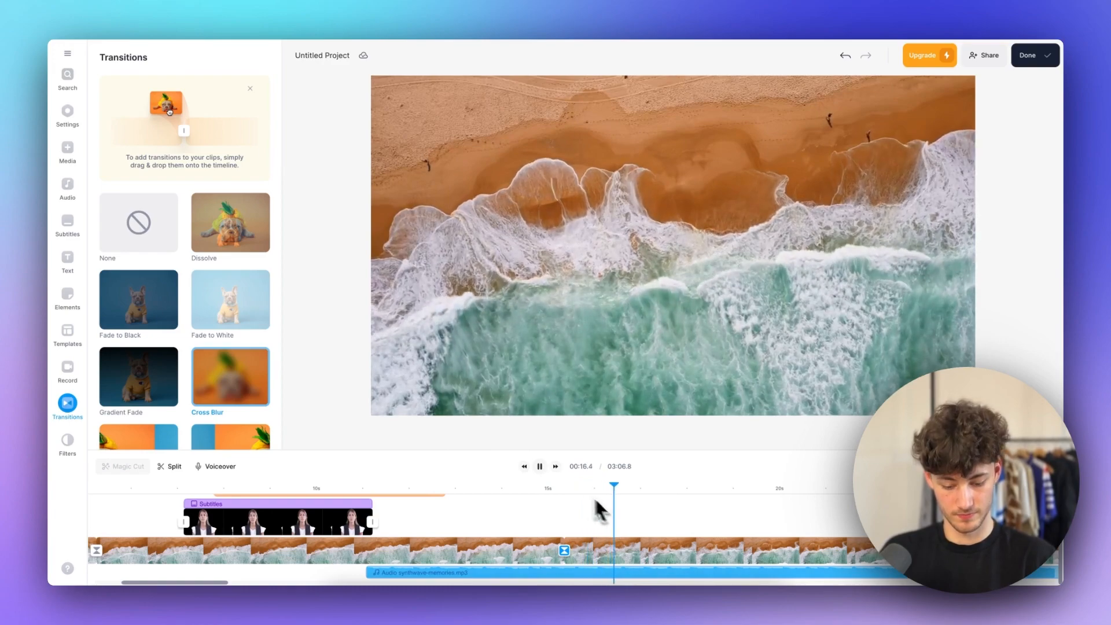
click(538, 467)
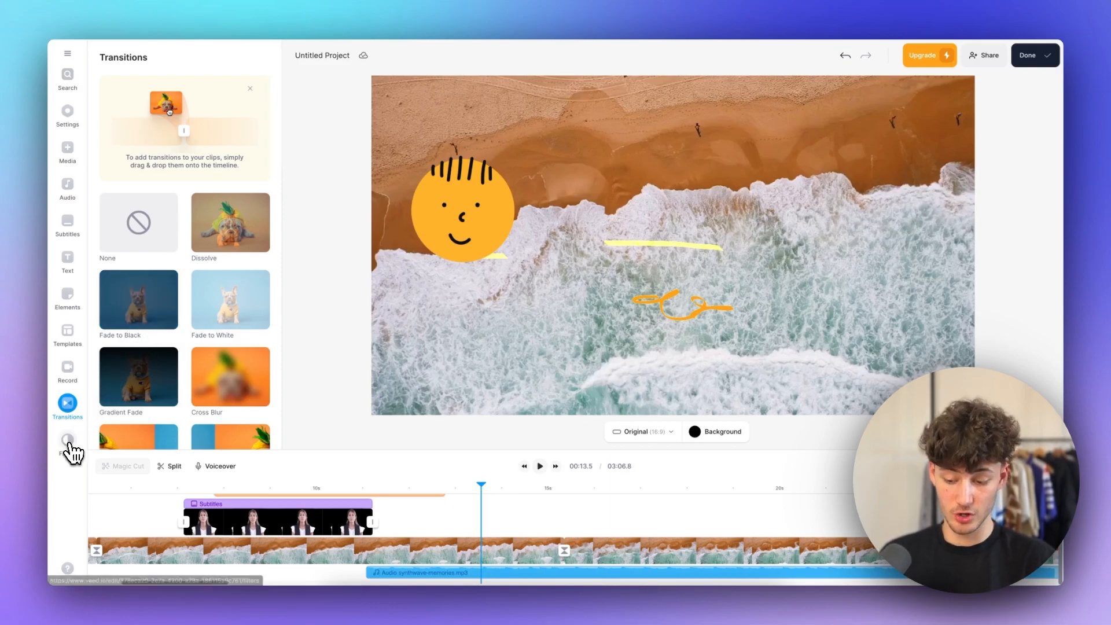
Apply the Calm III color grading filter to the beach video.
click(68, 447)
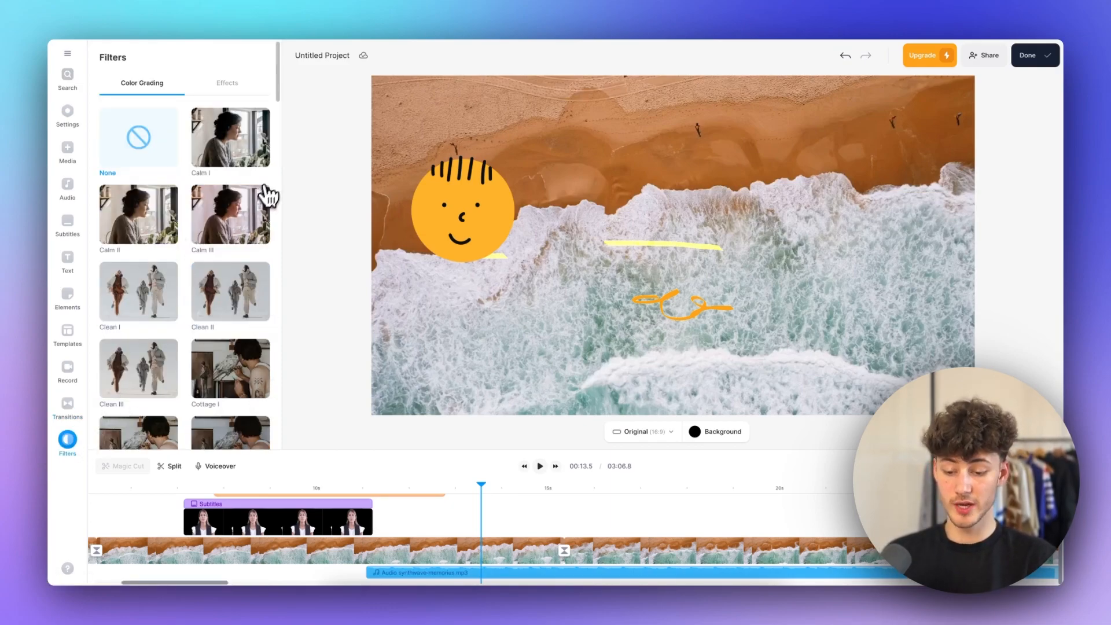
click(239, 237)
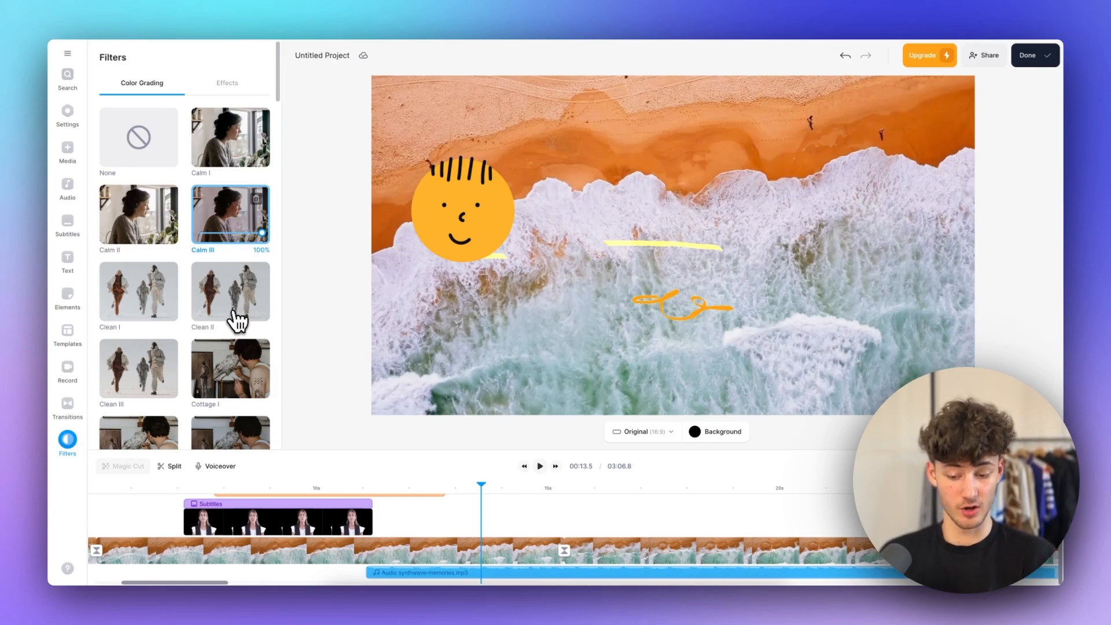